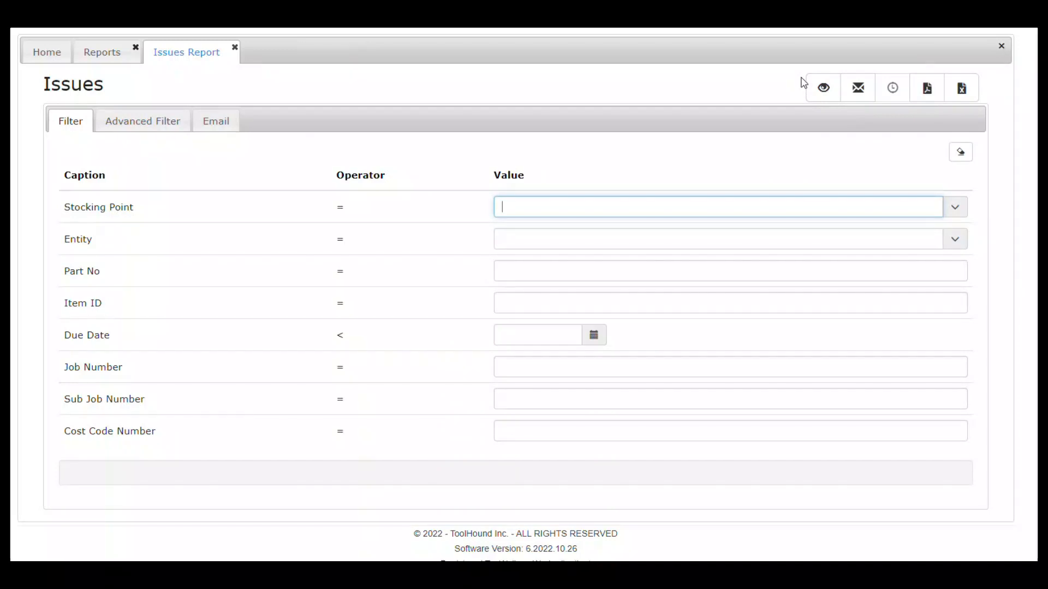
Step: Filter the Issues report by the employee's name as the Entity, preview it enlarged to 120%, and close the preview
click(607, 242)
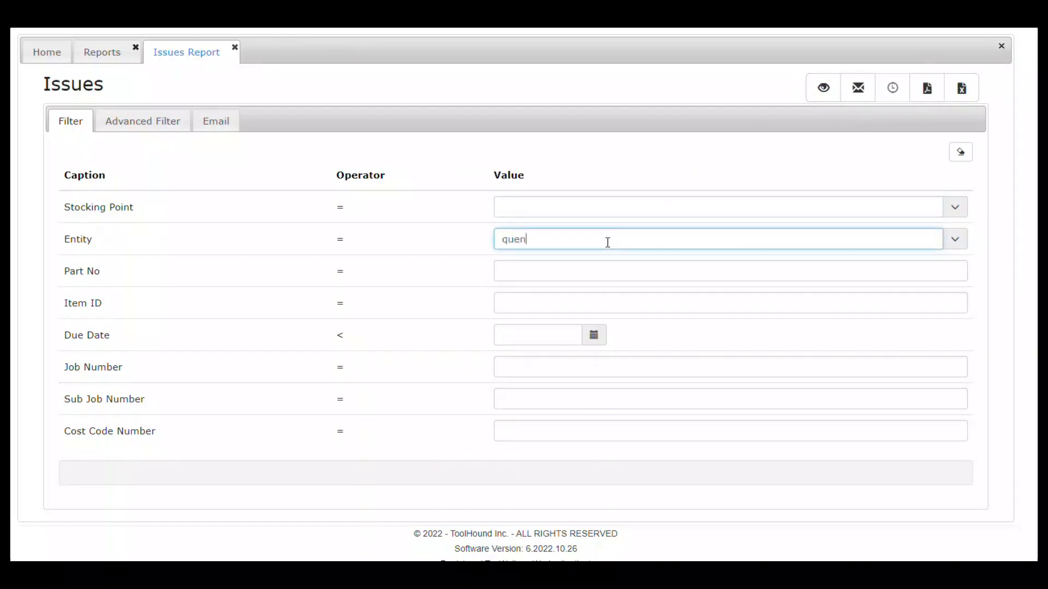
click(594, 259)
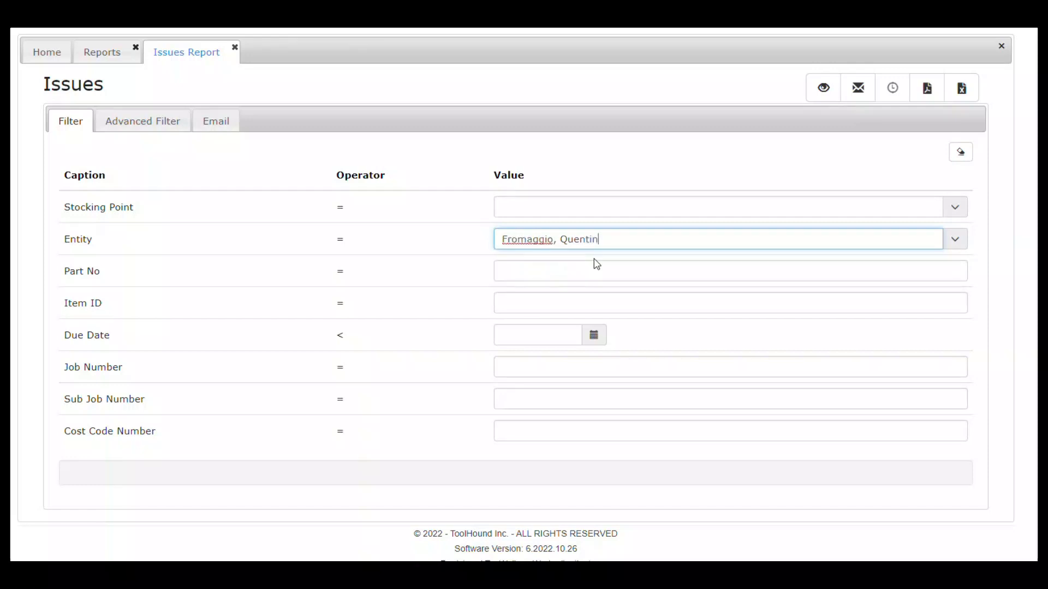
click(825, 92)
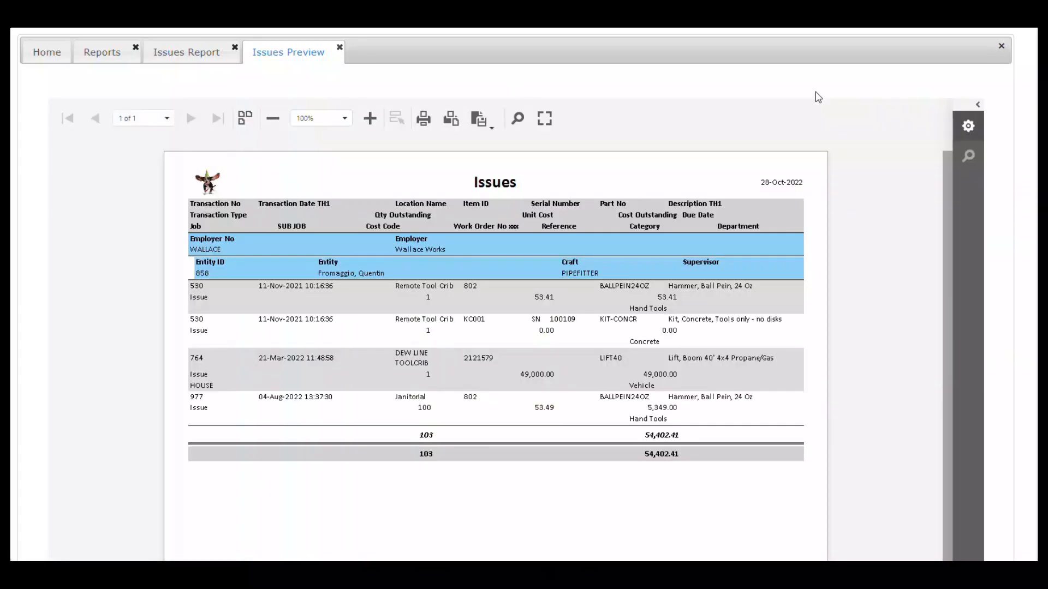
click(370, 120)
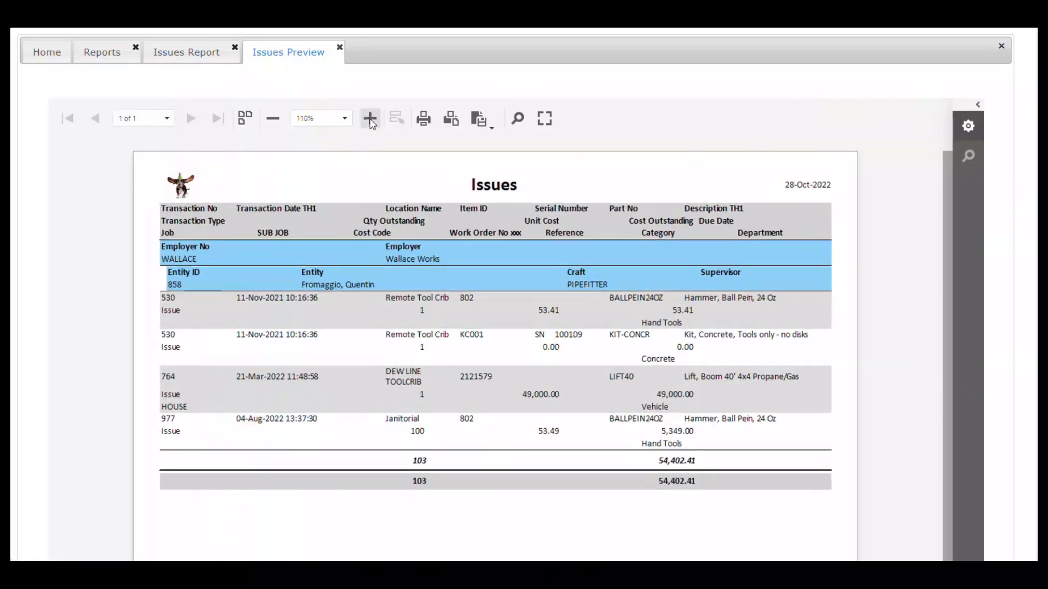
click(370, 120)
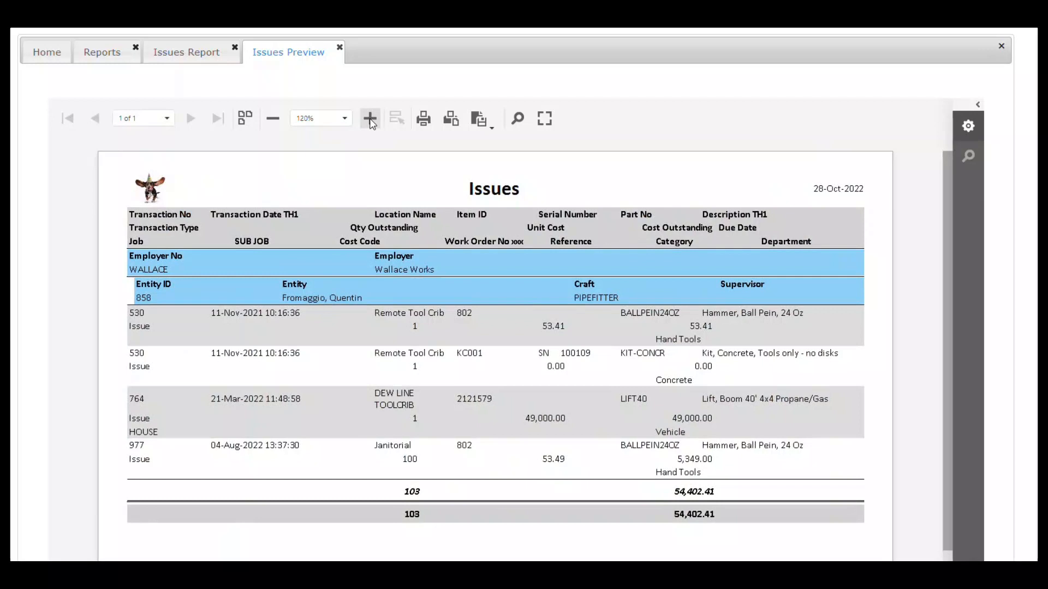
click(339, 48)
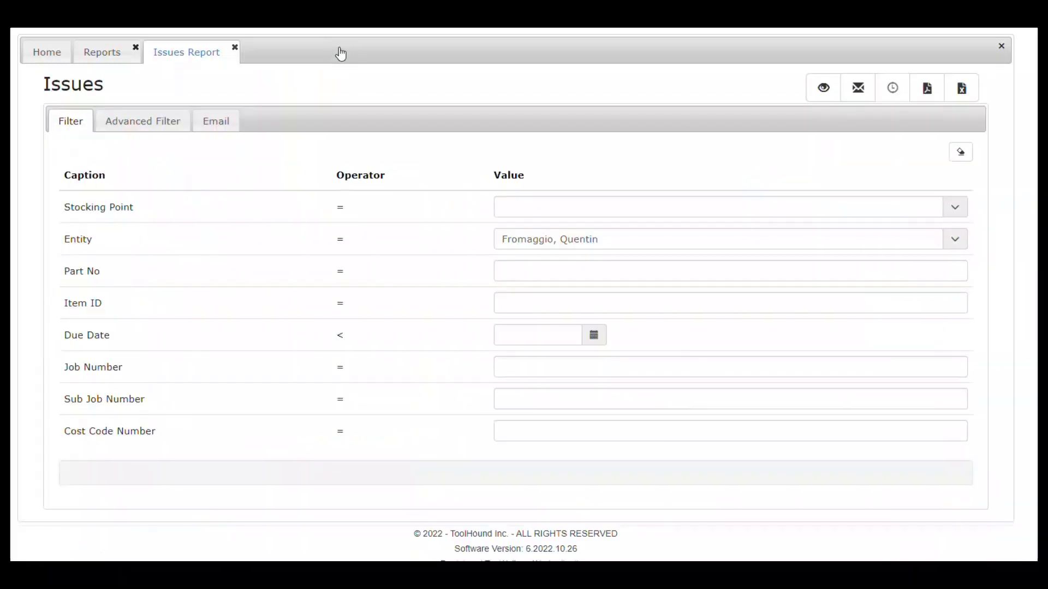
Step: Clear the report filter, then set Stocking Point to Main and the Due Date limit to Oct 31, 2022
click(961, 158)
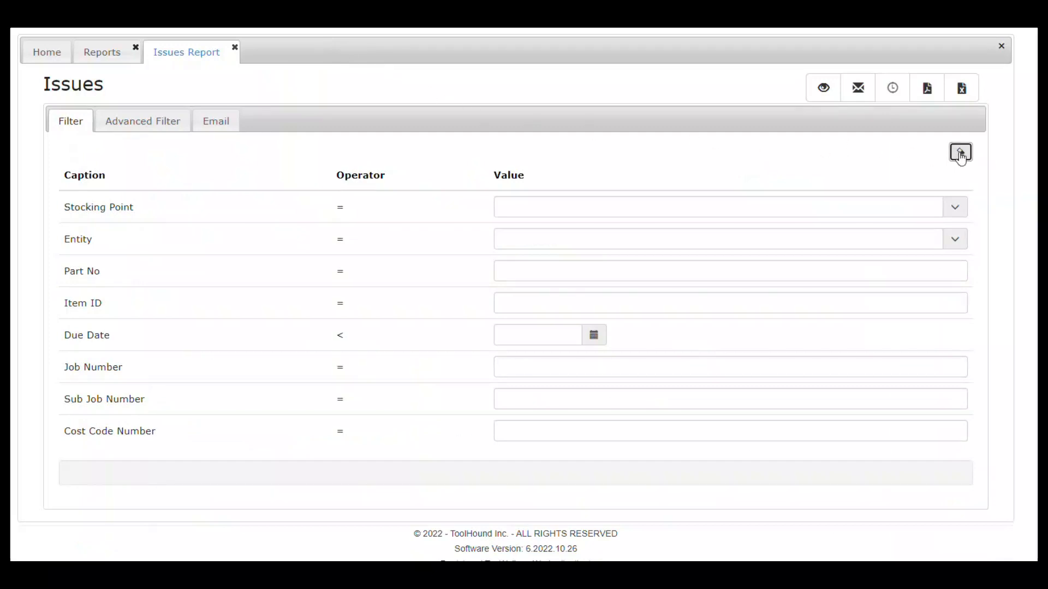
click(953, 210)
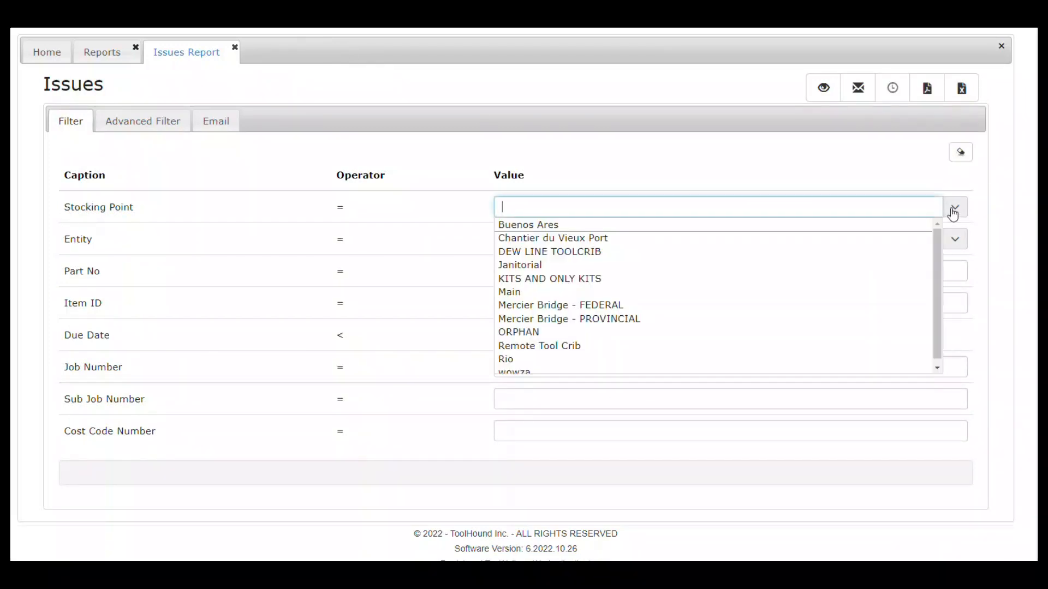
click(589, 295)
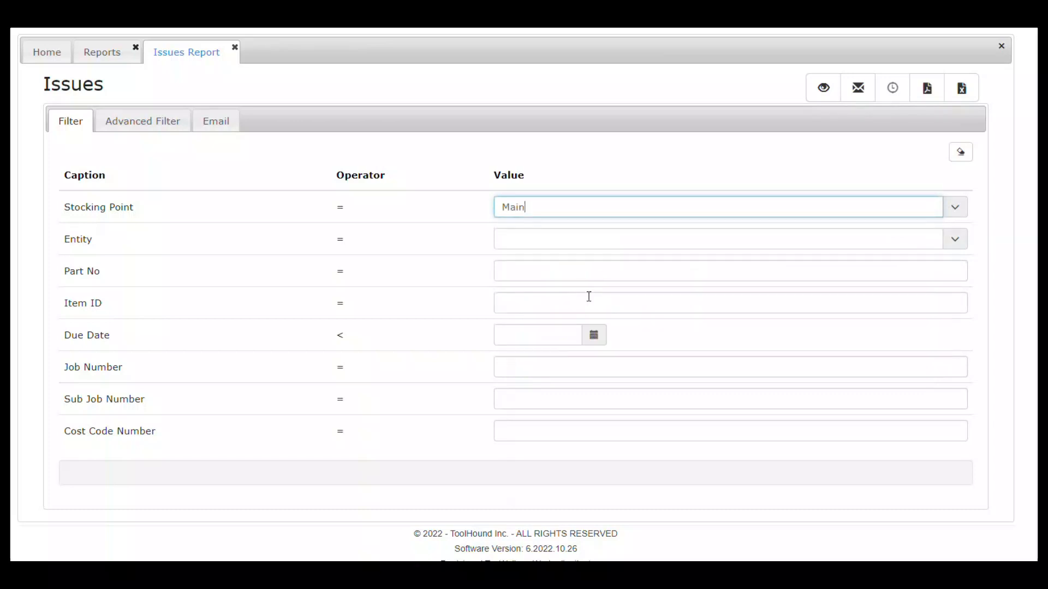
click(594, 337)
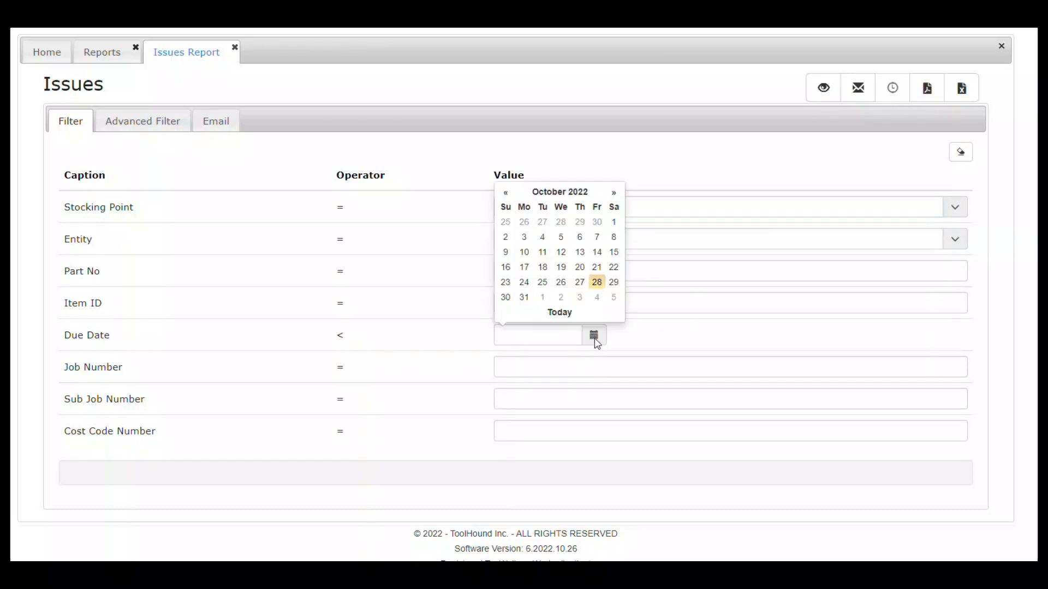
click(522, 297)
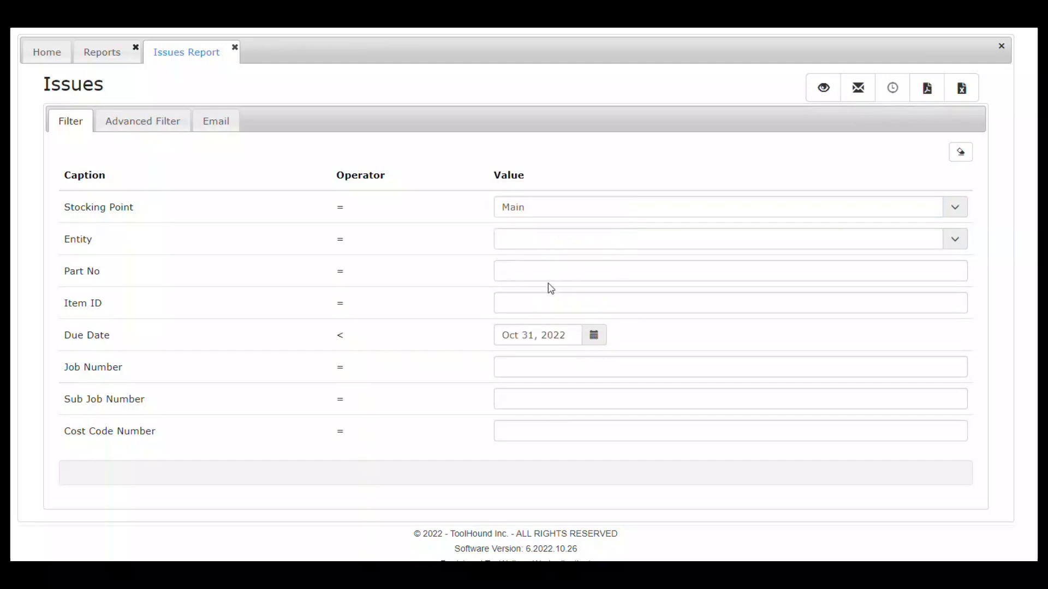
Step: Preview the filtered Issues report and enlarge the page for reading
click(821, 89)
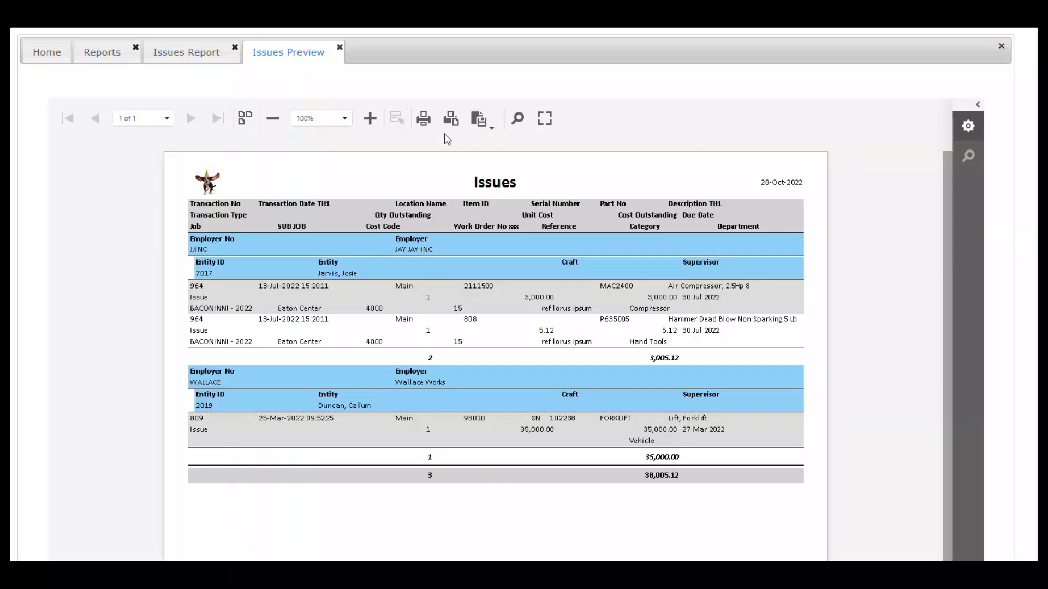
click(373, 122)
click(371, 119)
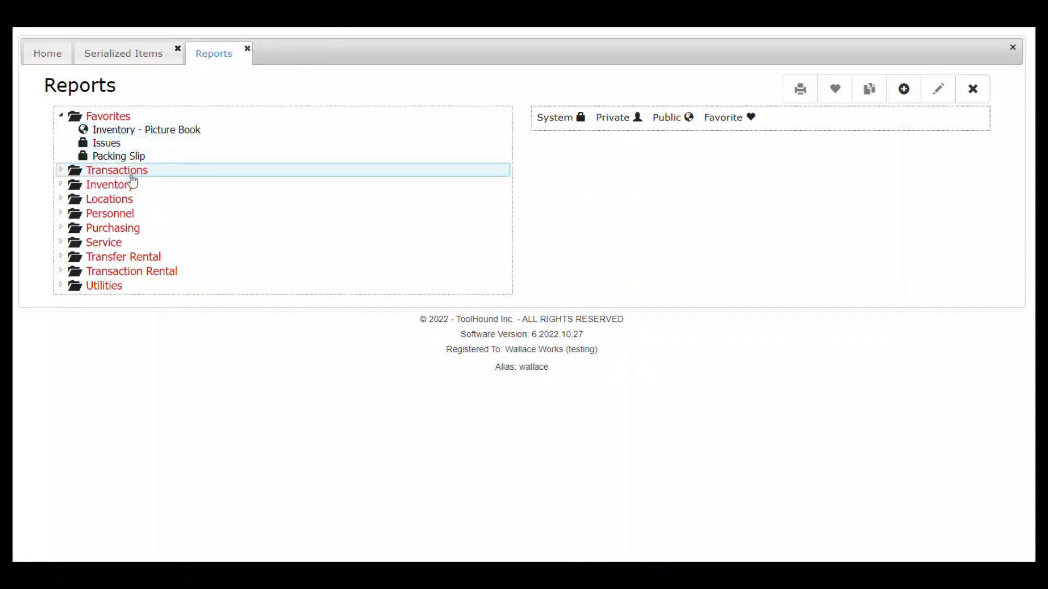
Step: Open the Serialized Inventory report from the Inventory report group
click(114, 184)
scroll(246, 412, down, 1)
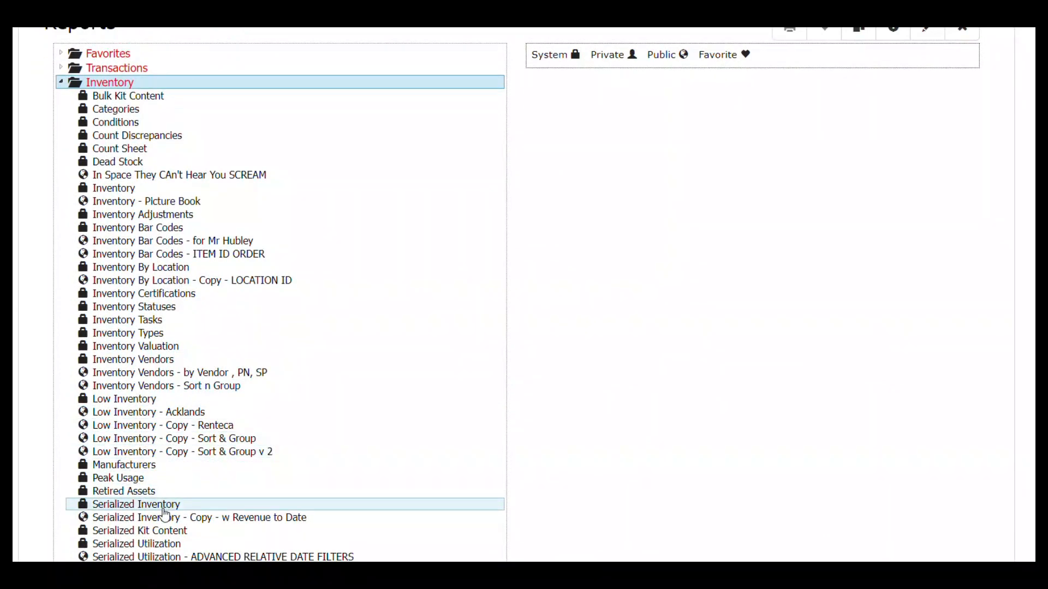
click(164, 508)
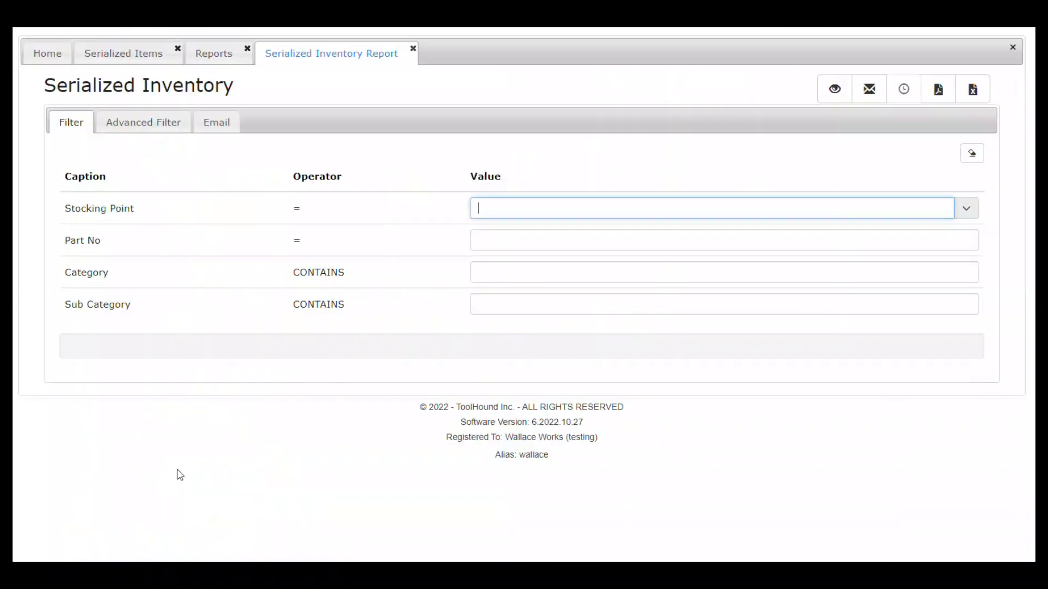
Step: Define an advanced filter condition for the InventoryItem Received Date >= 01/01/2022
click(158, 123)
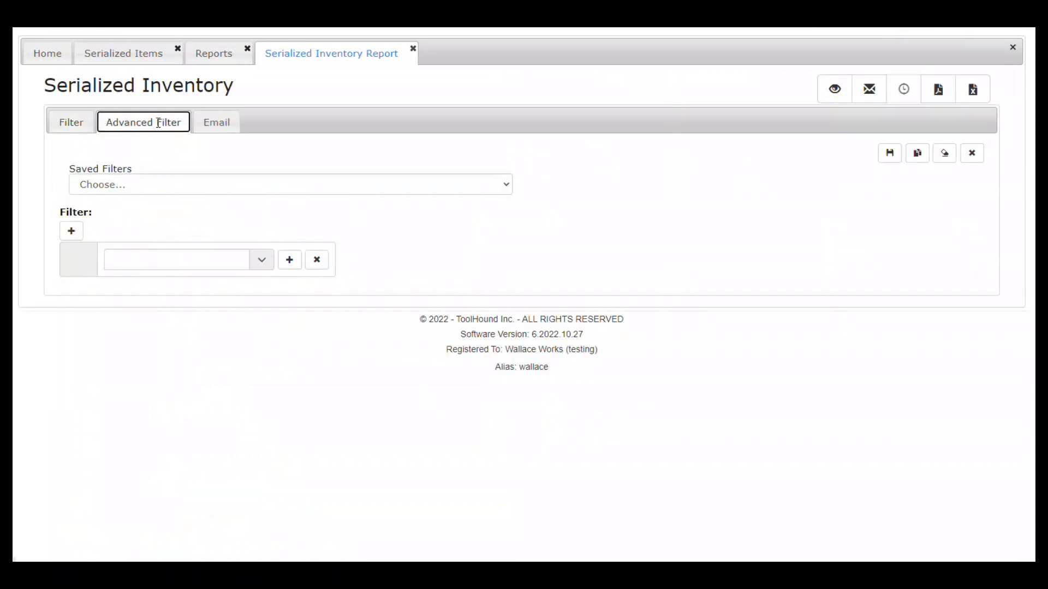
click(262, 261)
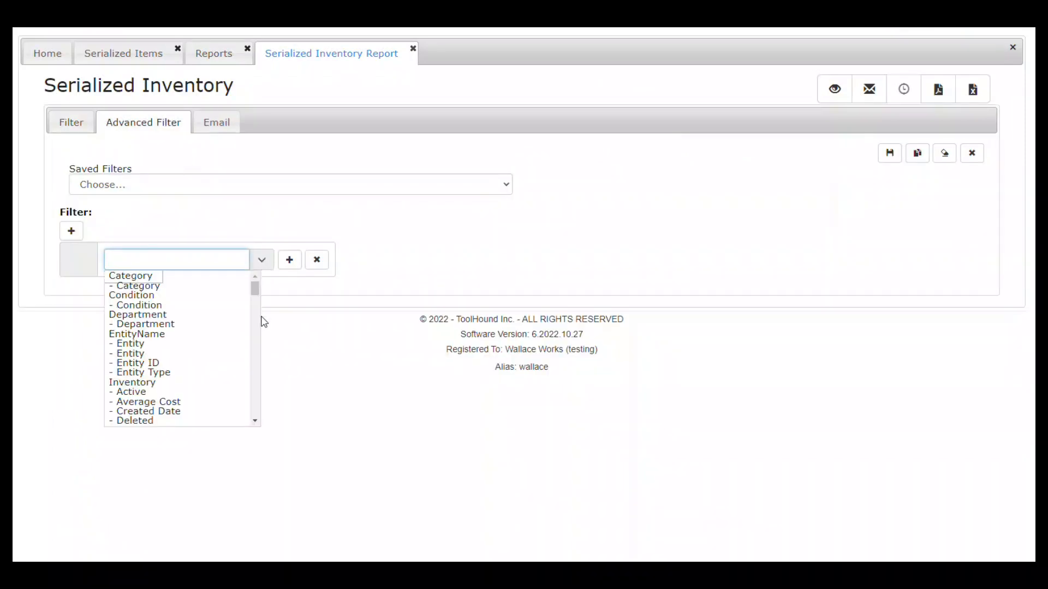
scroll(258, 405, down, 5)
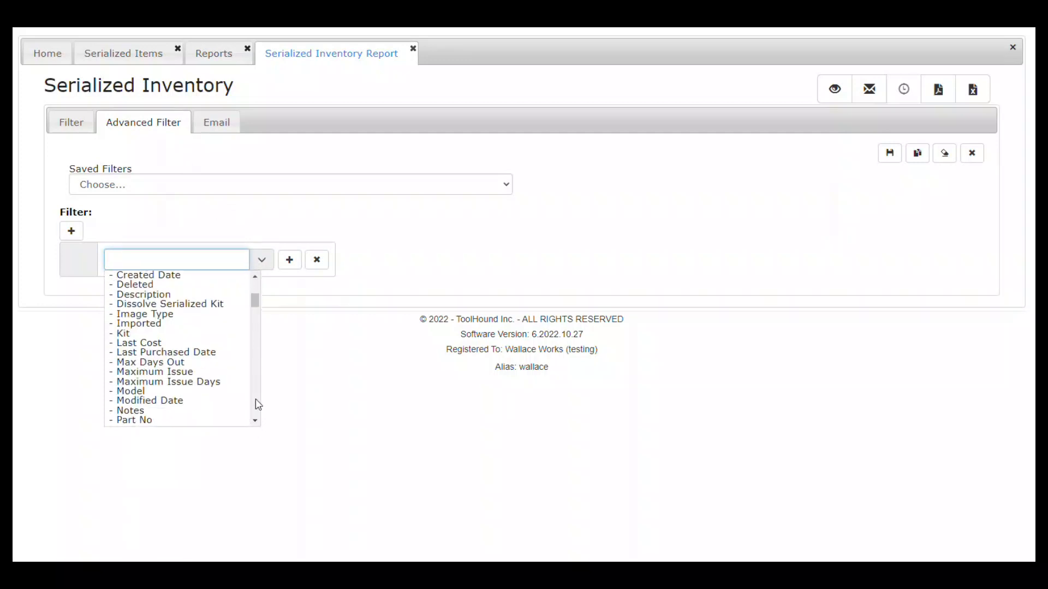
scroll(257, 405, down, 3)
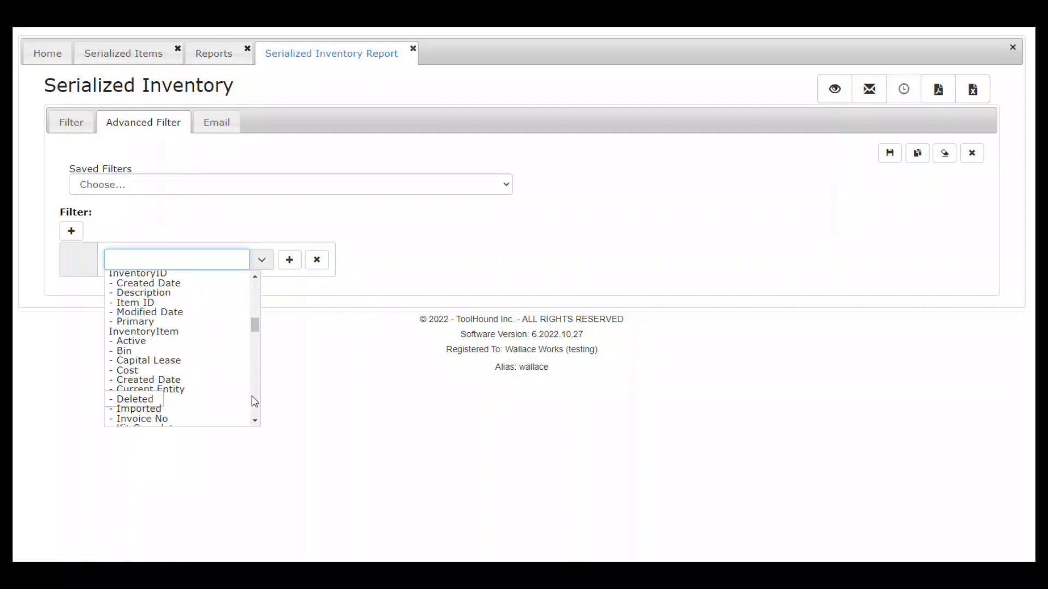
scroll(261, 404, down, 5)
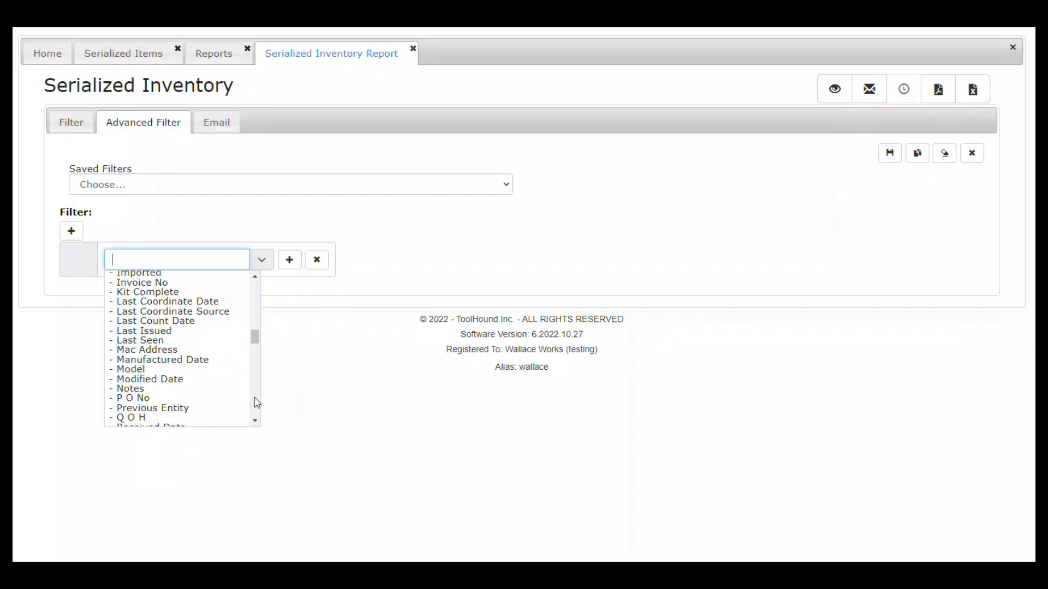
scroll(257, 404, down, 5)
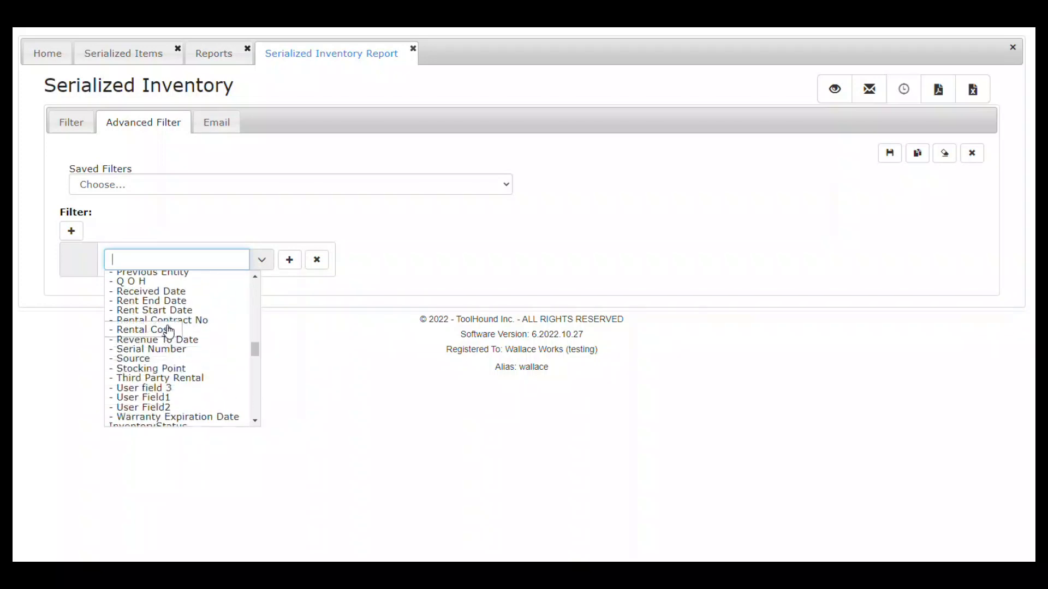
click(162, 291)
click(330, 260)
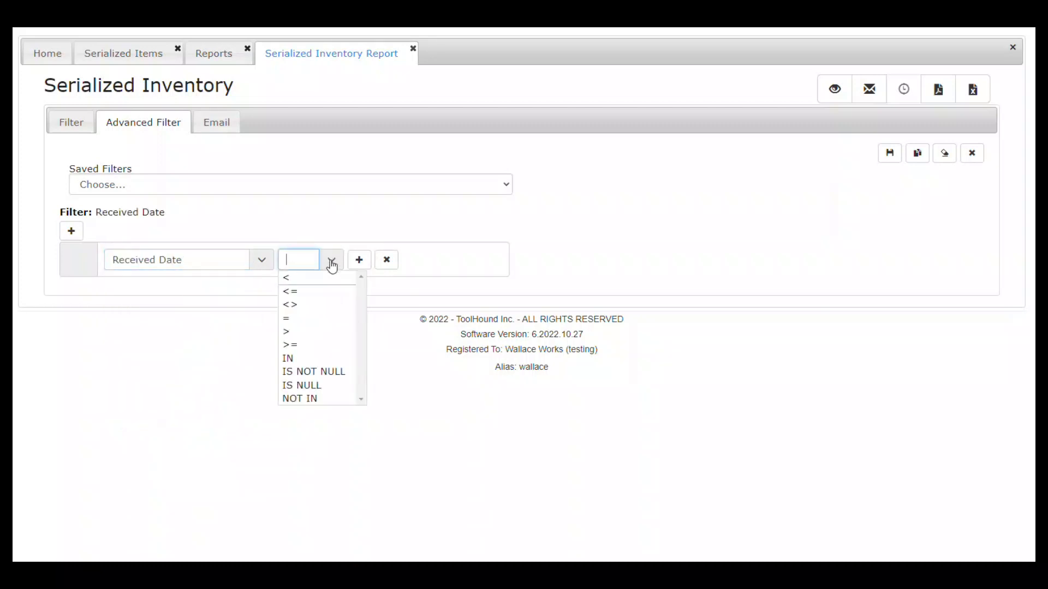
click(292, 346)
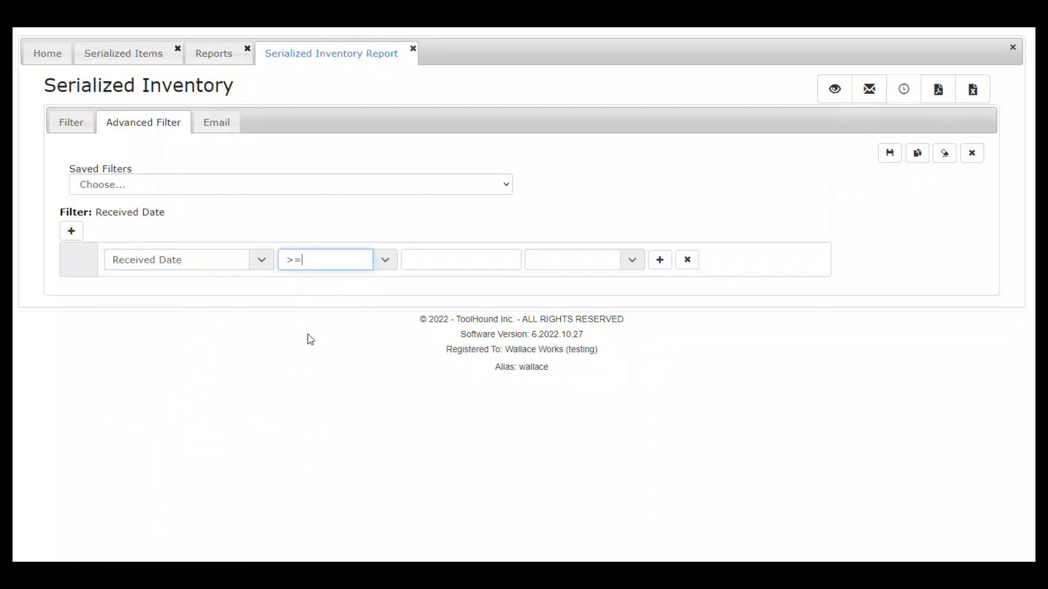
click(418, 264)
text(01/01/2022)
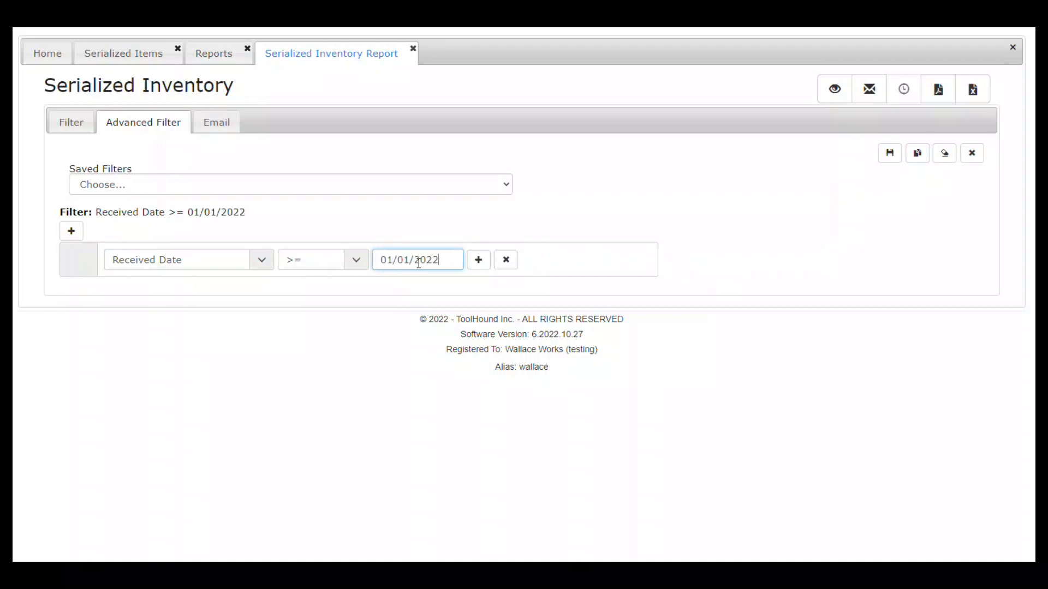
Step: Preview the filtered Serialized Inventory report, examine its last page at 125% zoom, and return to the first page
click(837, 90)
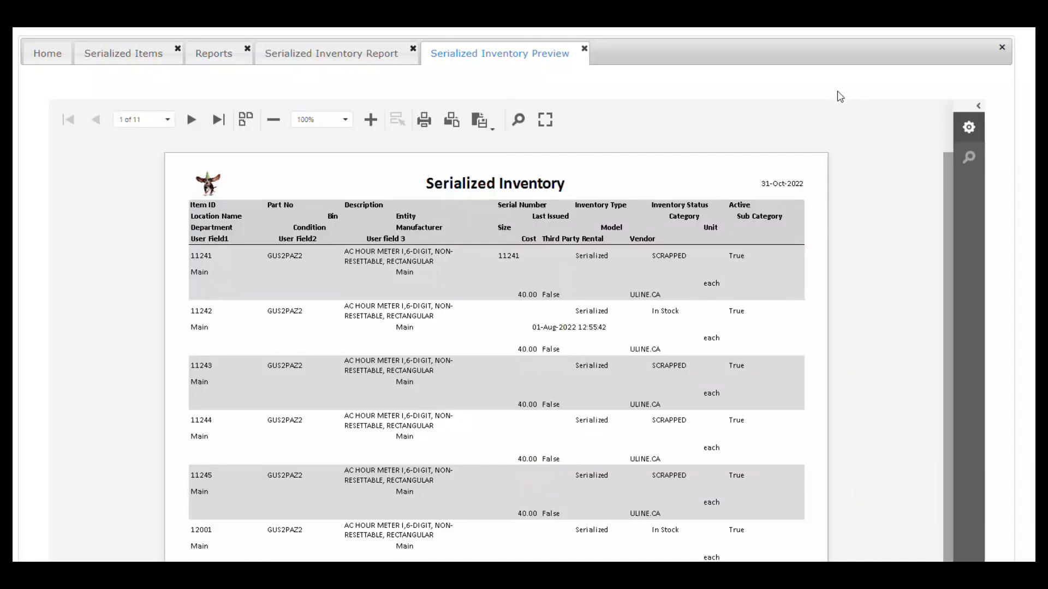
click(217, 119)
click(369, 123)
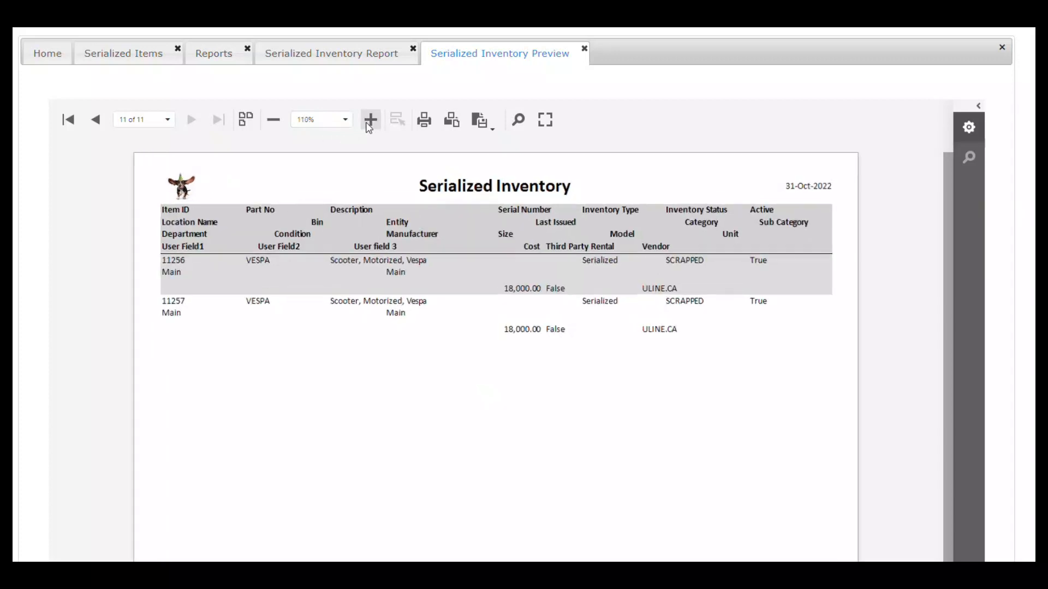
click(368, 126)
click(369, 125)
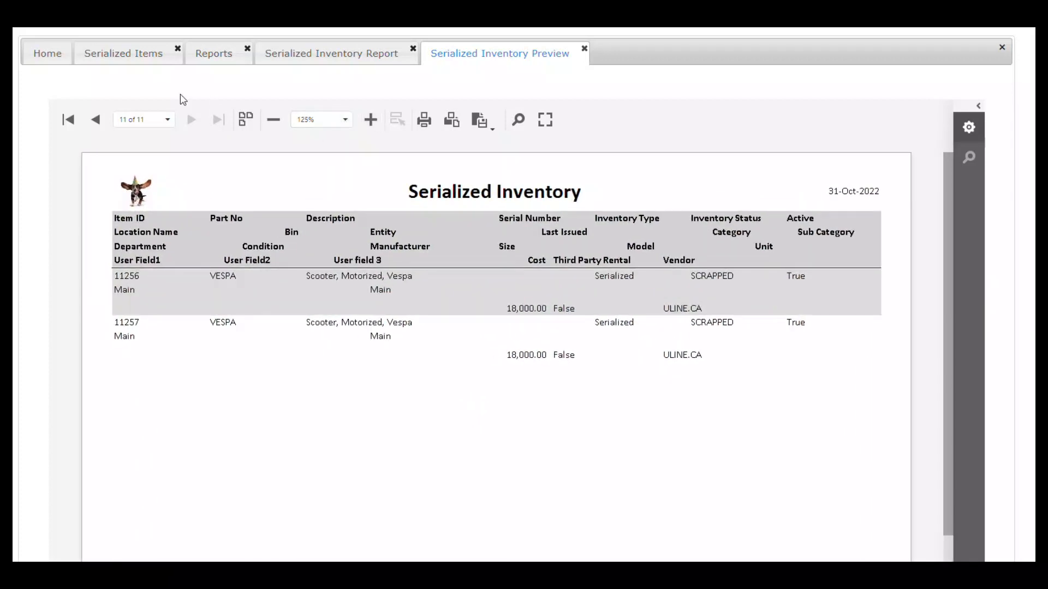
click(68, 119)
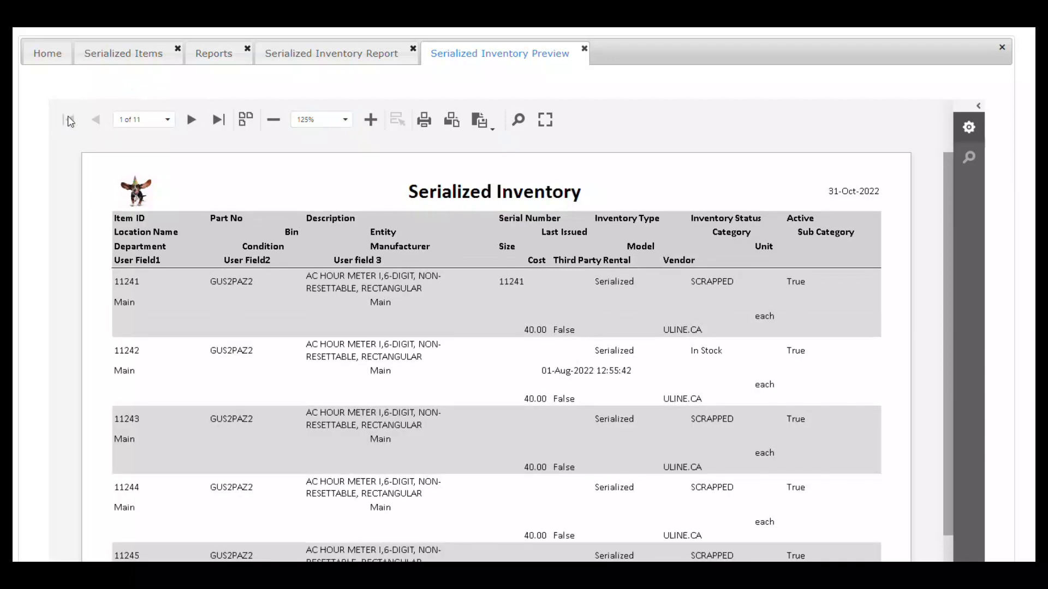
Step: Check the purchase and general information of the open serialized item, and close the Serialized Inventory preview
click(86, 57)
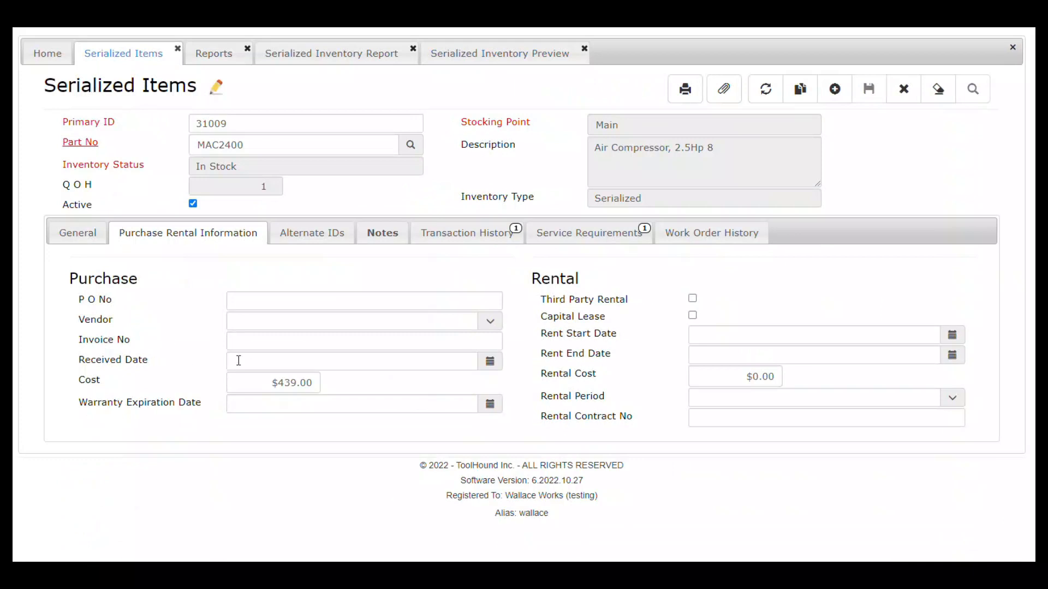
click(90, 235)
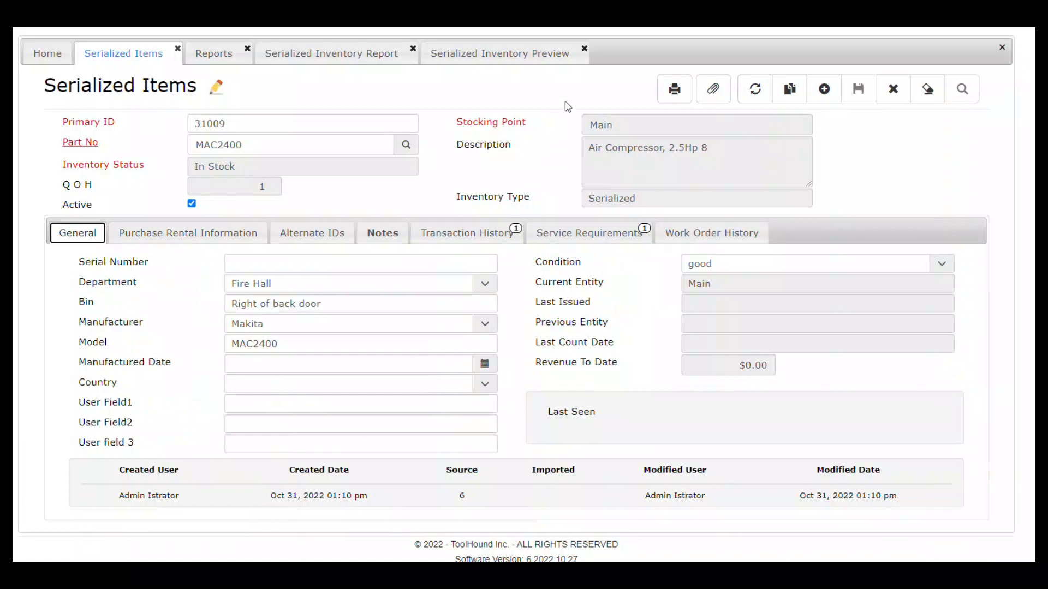
click(565, 53)
click(583, 48)
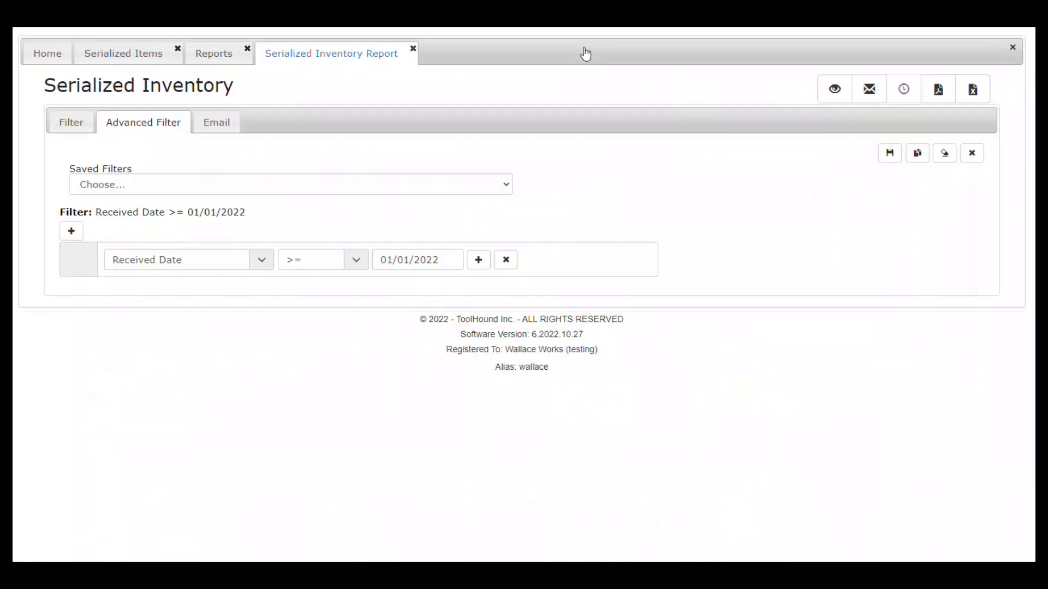
Step: Change the advanced filter condition's field to the InventoryItem Created Date and its operator to =
click(257, 262)
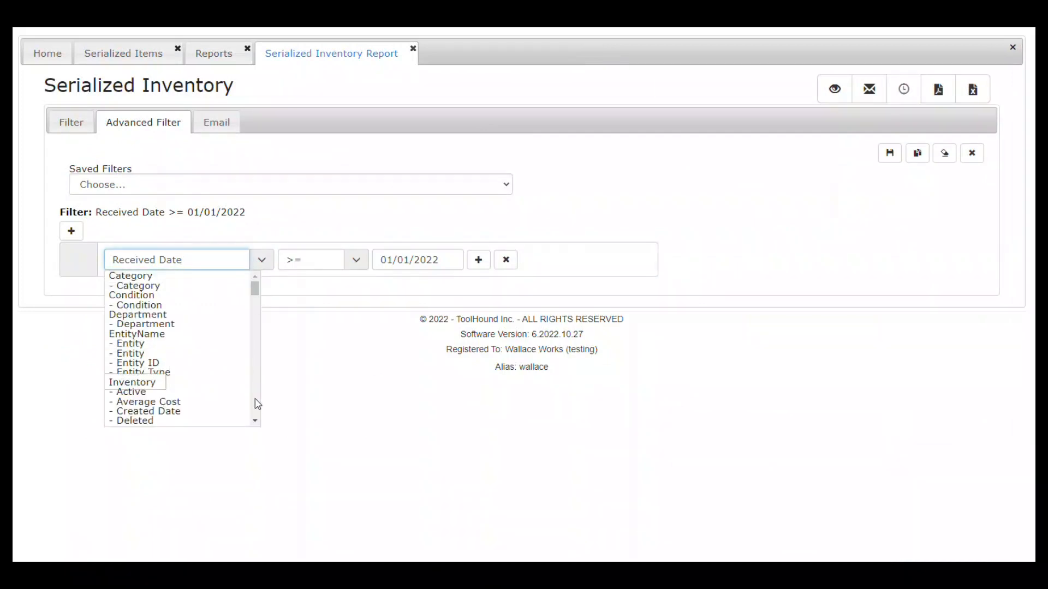
scroll(254, 404, down, 6)
scroll(256, 417, down, 3)
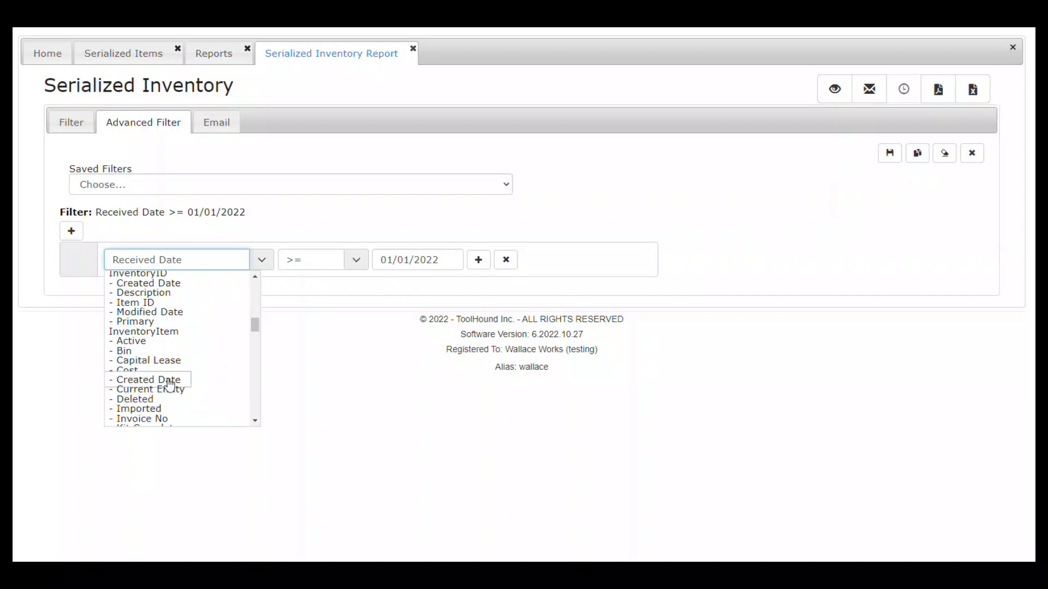
click(170, 383)
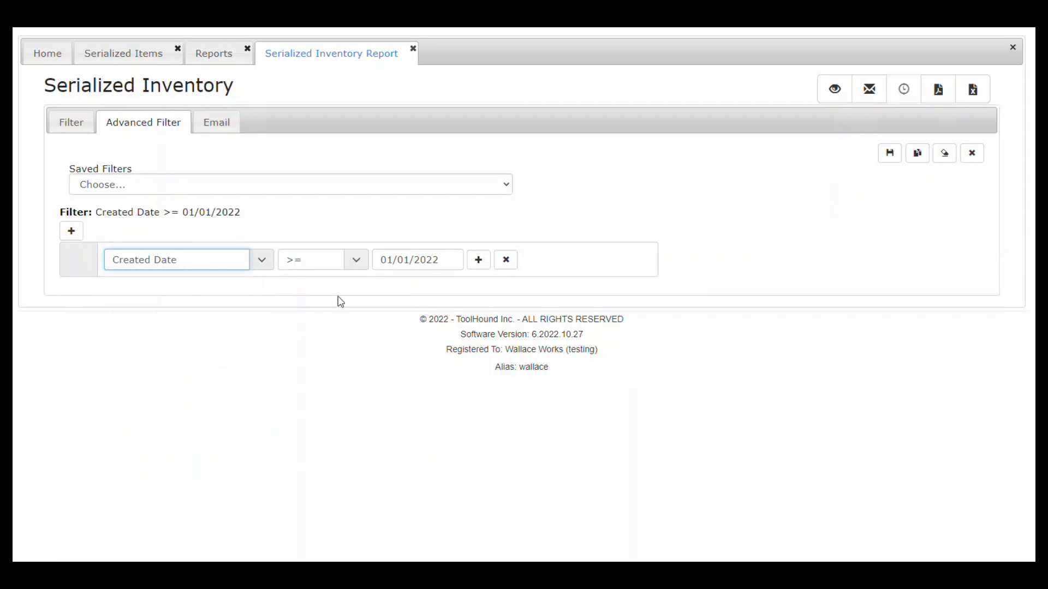
click(355, 261)
click(336, 316)
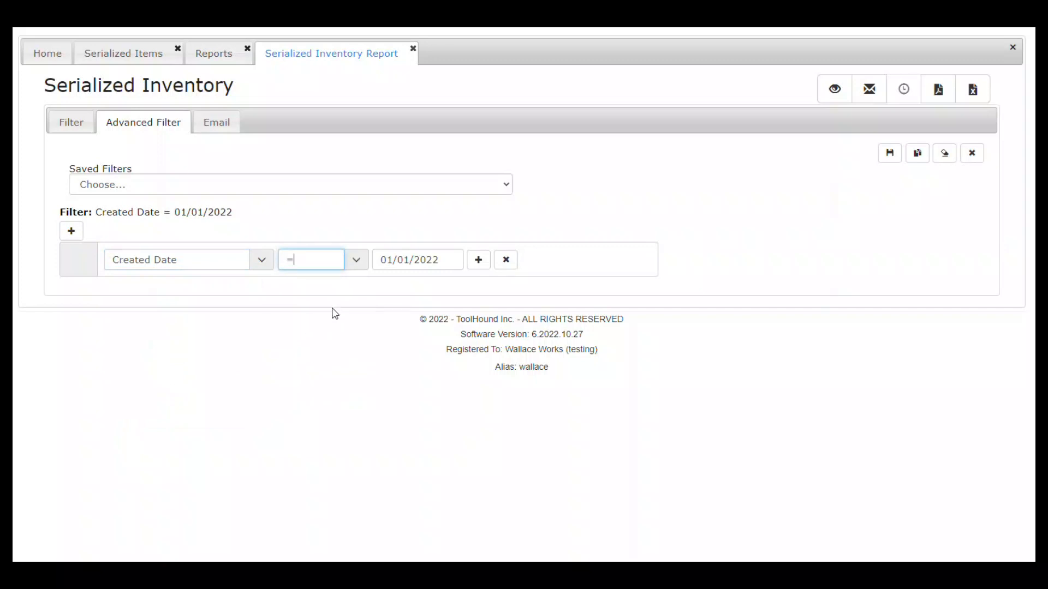
Step: Set the Created Date condition's value to this year and preview the filtered Serialized Inventory report
click(453, 253)
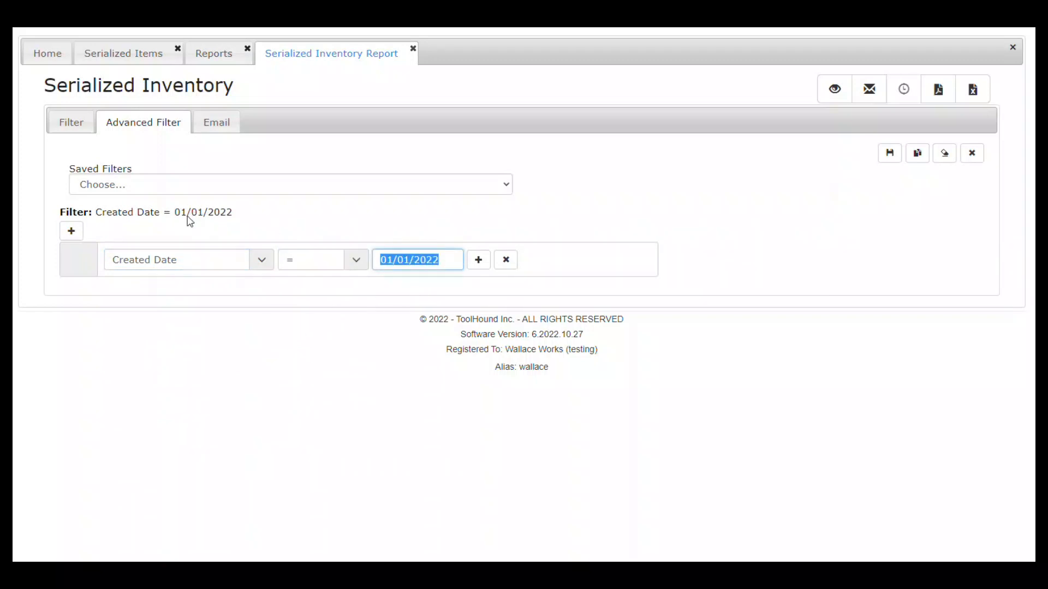
text(this year)
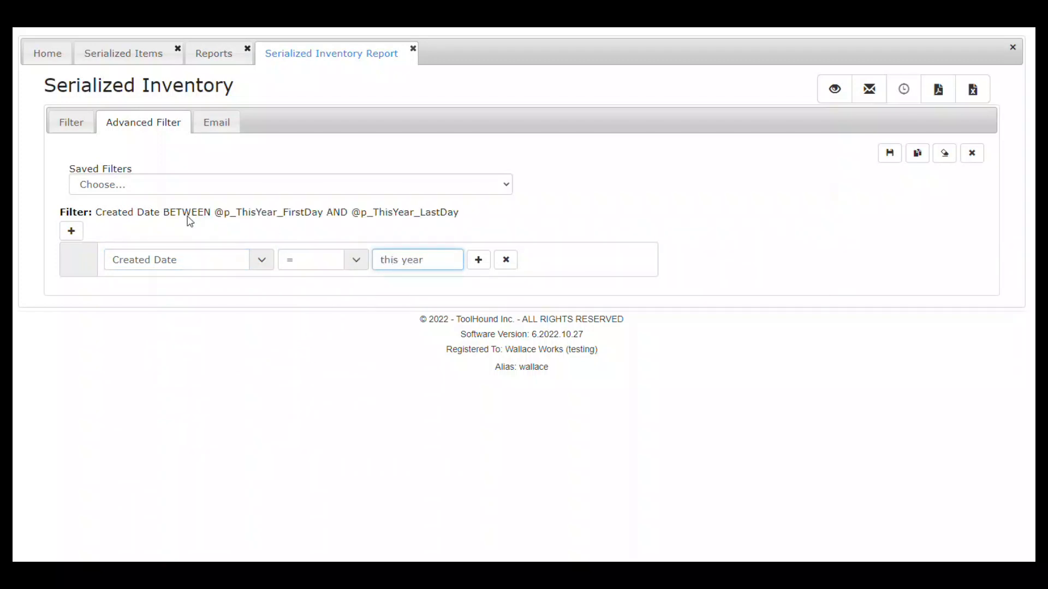
click(844, 87)
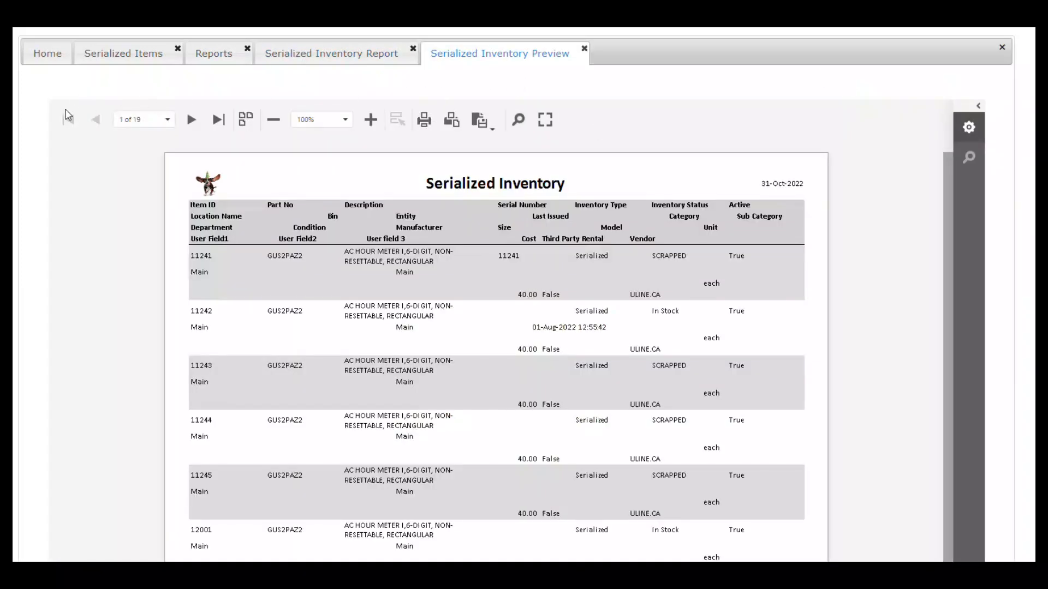
Step: Examine the last two pages of the Serialized Inventory preview at 120% zoom and close the preview
click(218, 120)
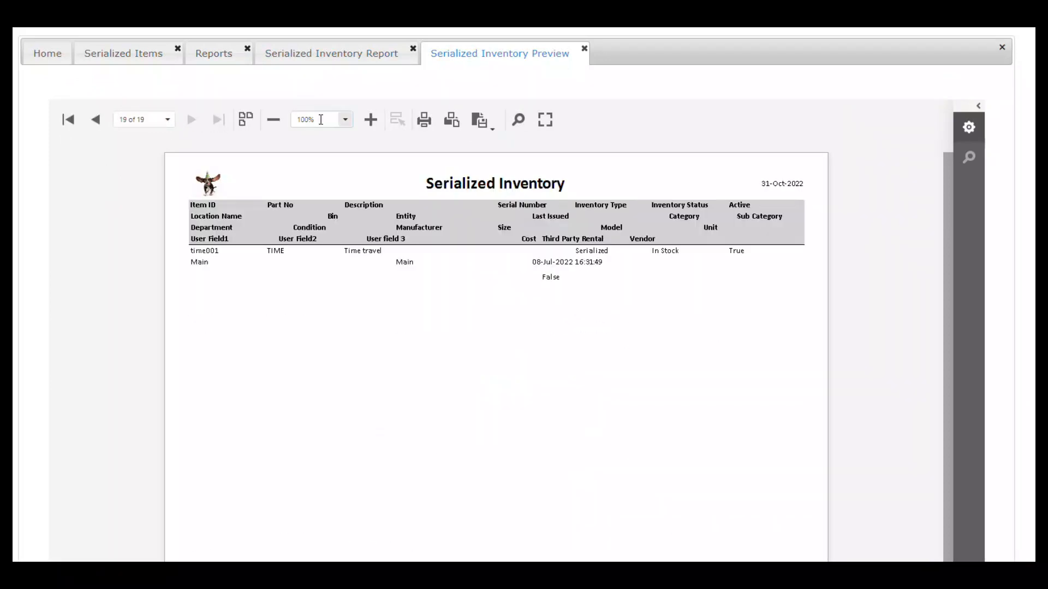
click(371, 120)
click(369, 121)
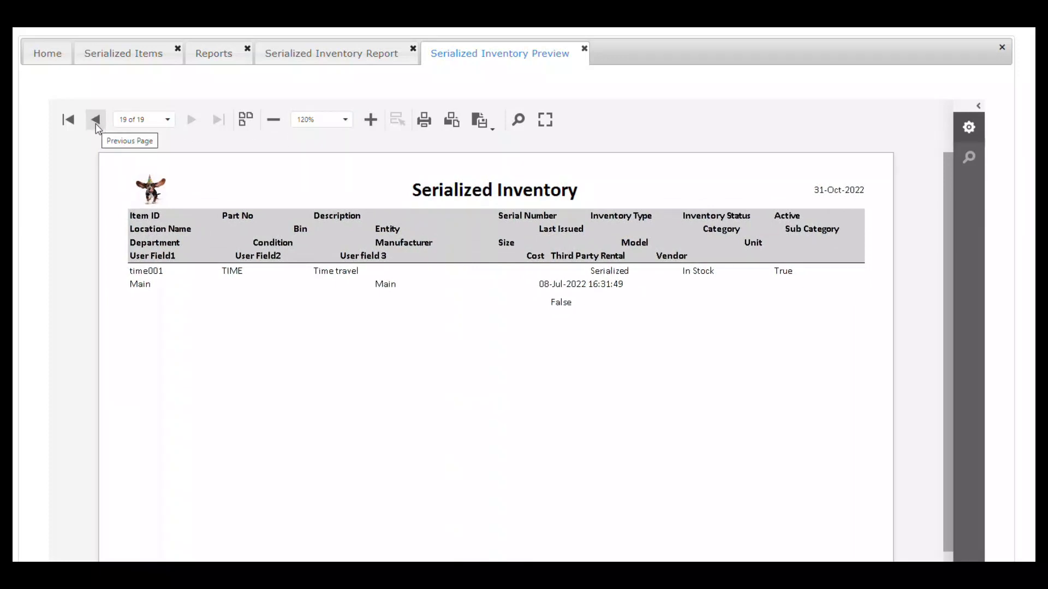
click(95, 120)
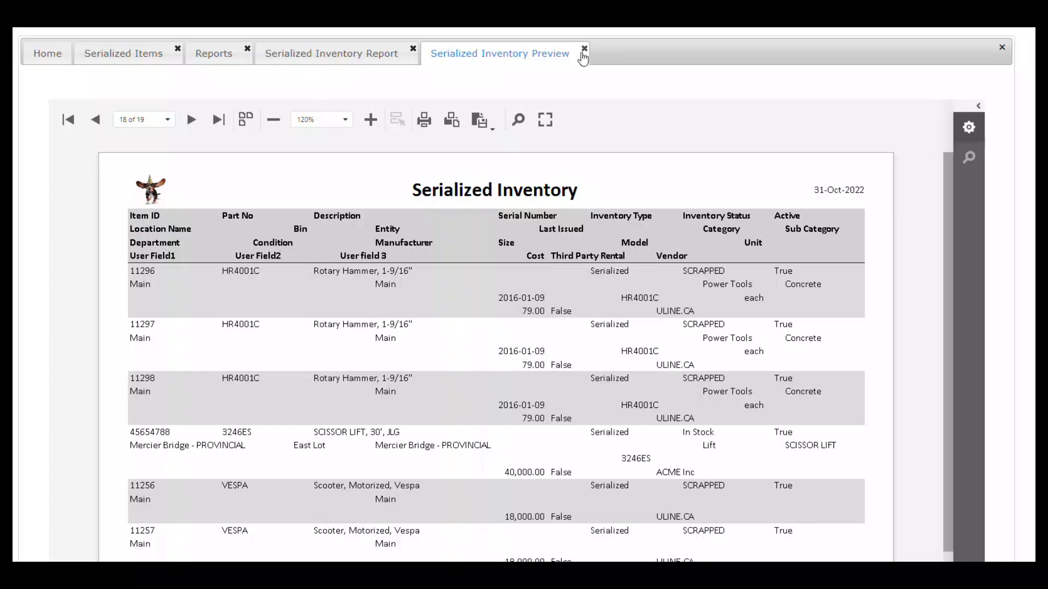
click(583, 50)
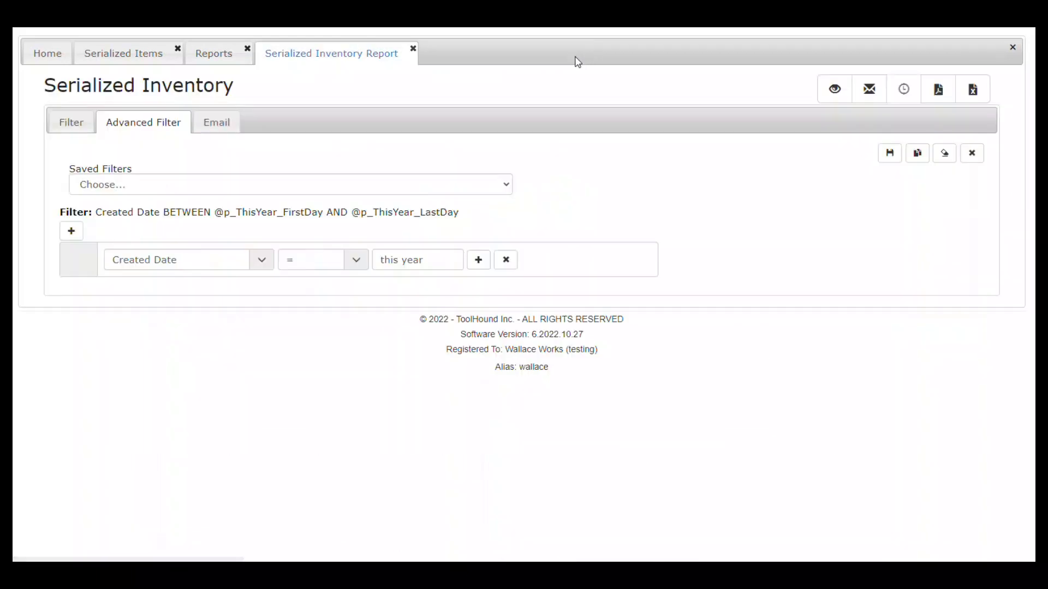
Step: Add an AND condition to the advanced filter for Department CONTAINS fire
click(72, 232)
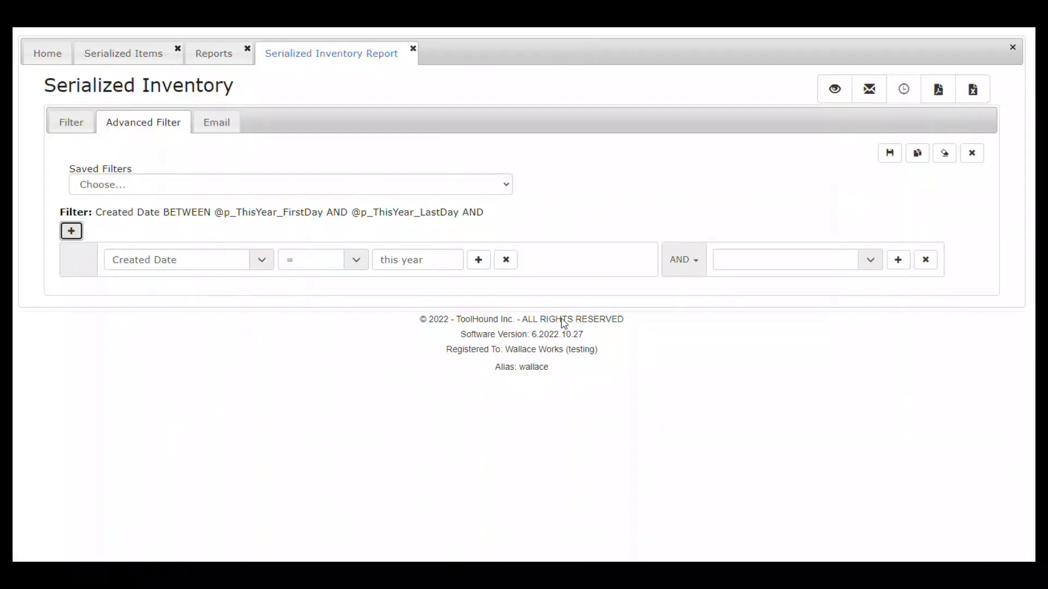
click(872, 262)
click(871, 262)
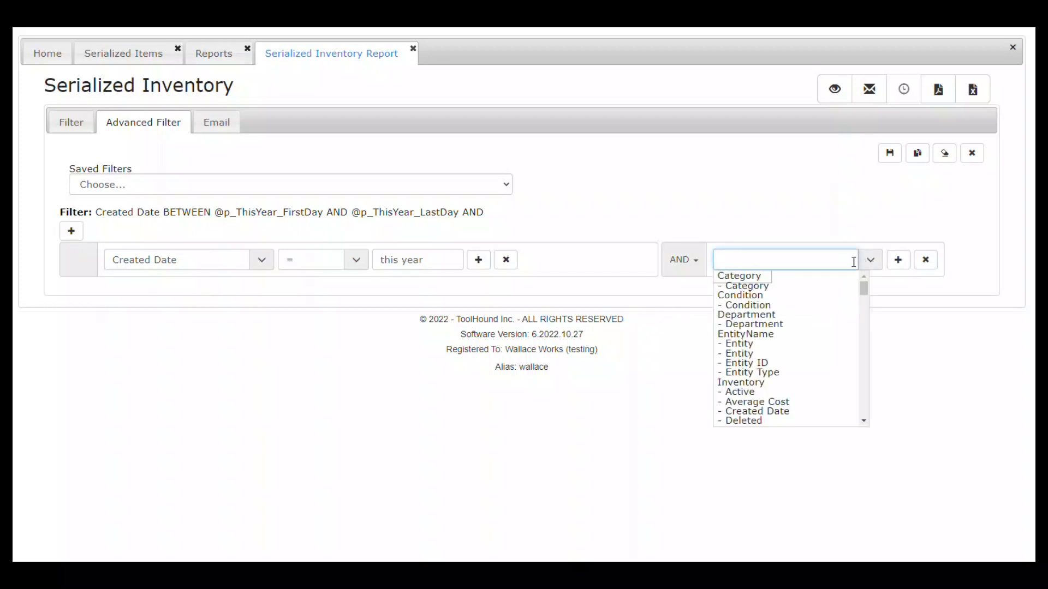
click(756, 325)
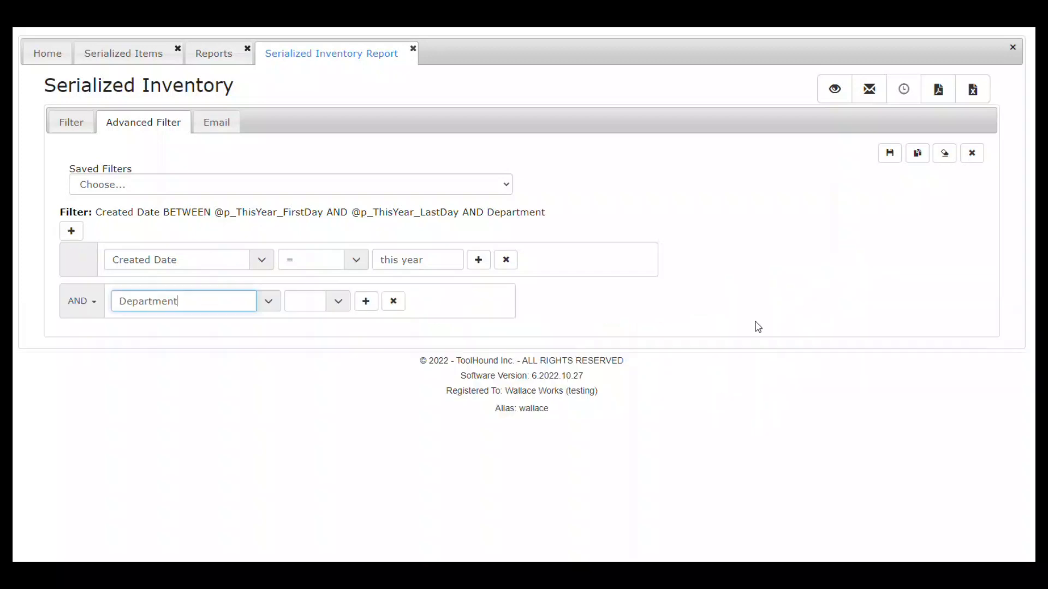
click(345, 307)
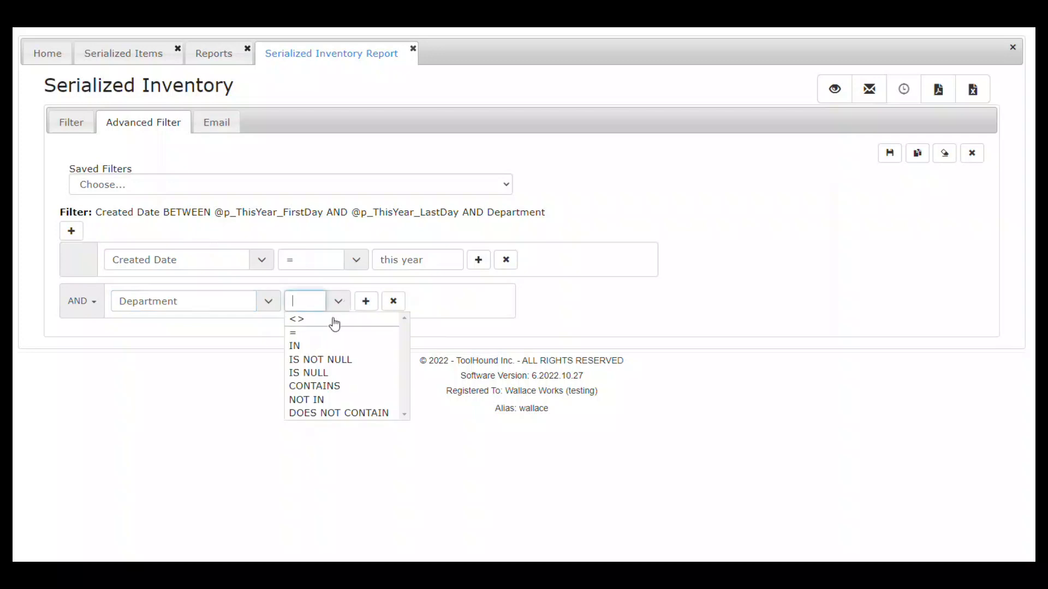
click(326, 386)
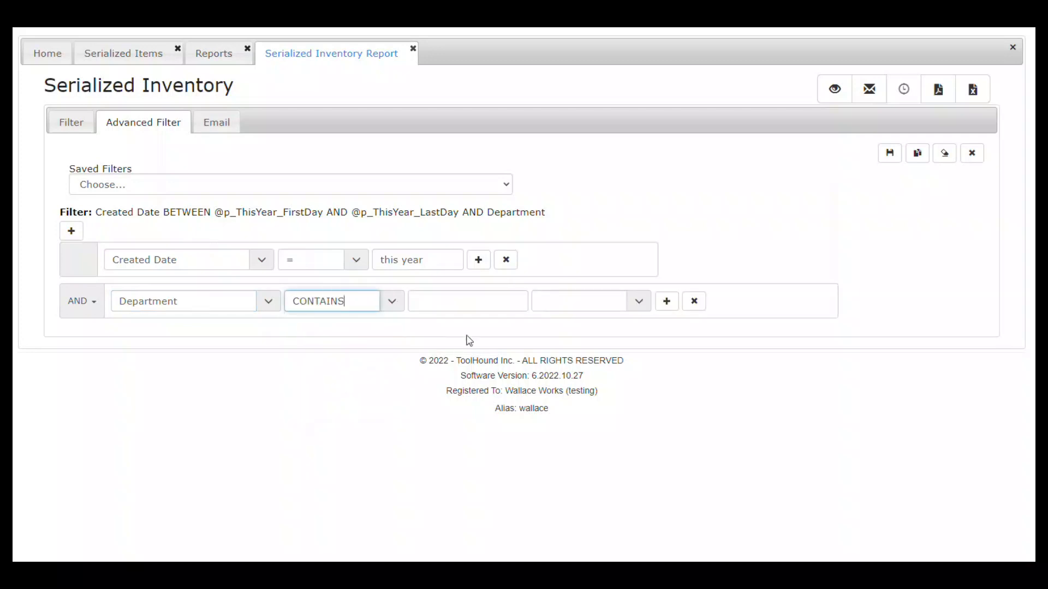
click(470, 303)
text(fire)
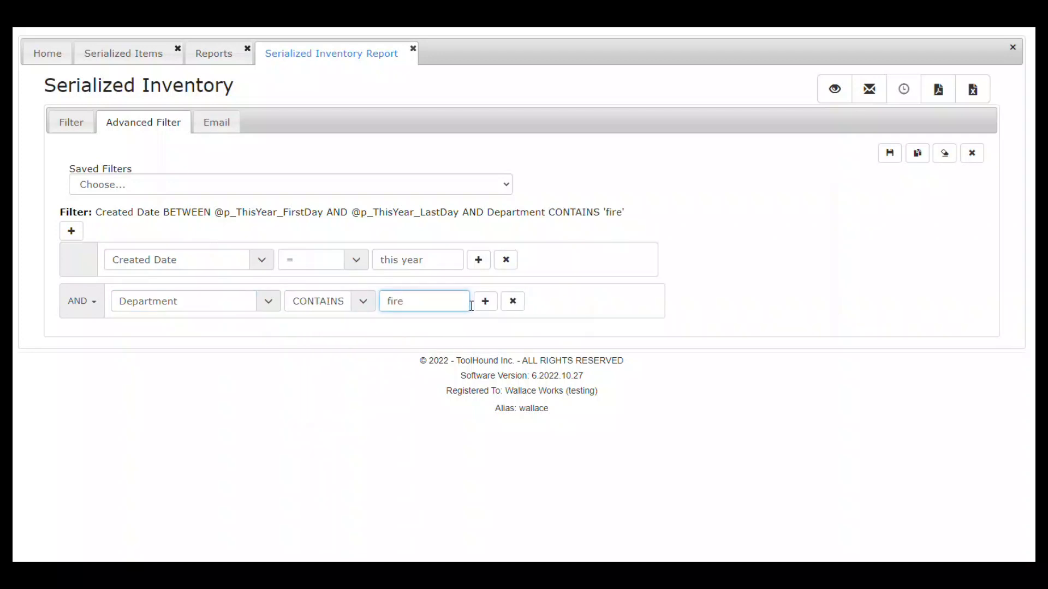
Step: Preview the report filtered by created date and department, examine its items at 120% zoom, and close the preview
click(834, 90)
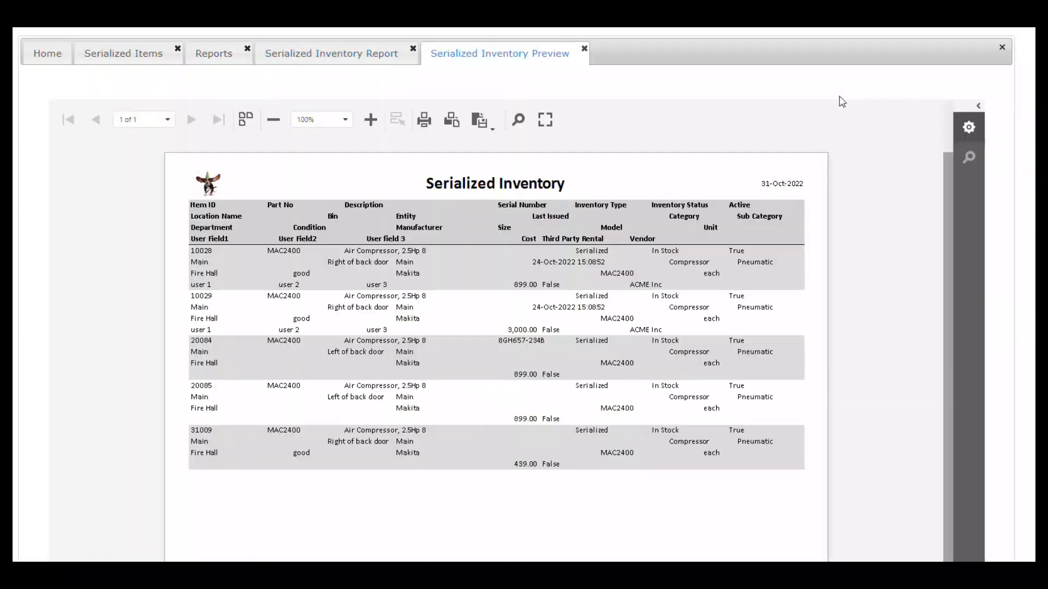
click(372, 121)
click(372, 121)
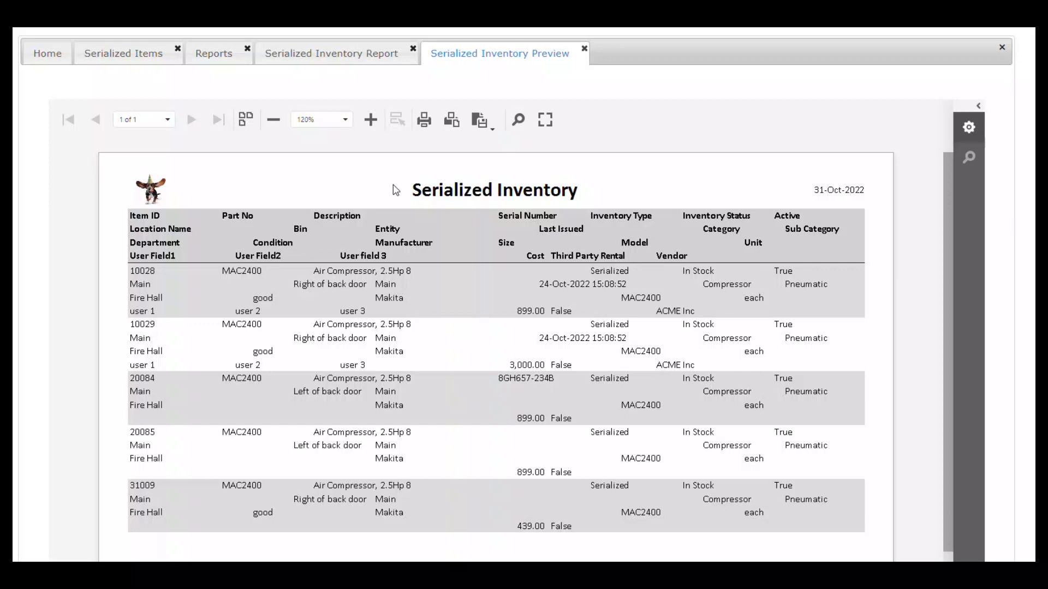
click(584, 50)
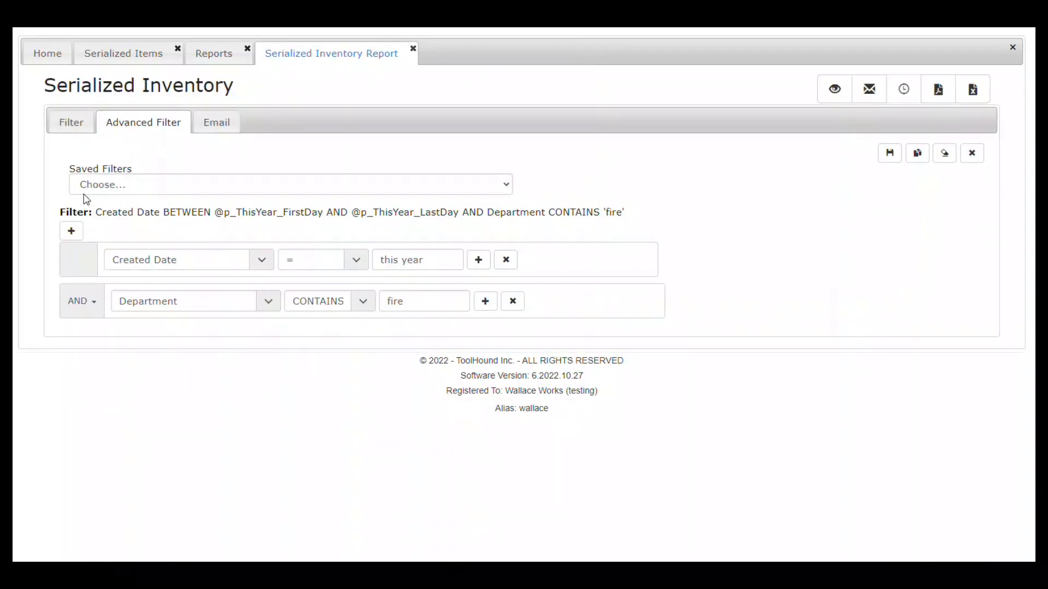
Step: Add an AND condition for the InventoryItem Cost >= 1000 and preview the filtered Serialized Inventory report
click(71, 239)
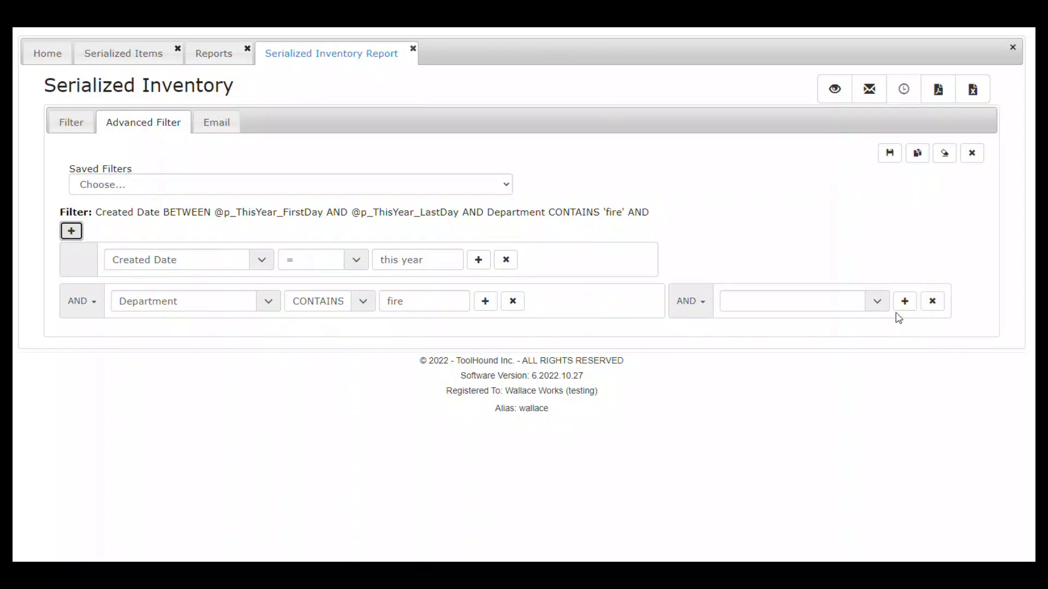
click(877, 301)
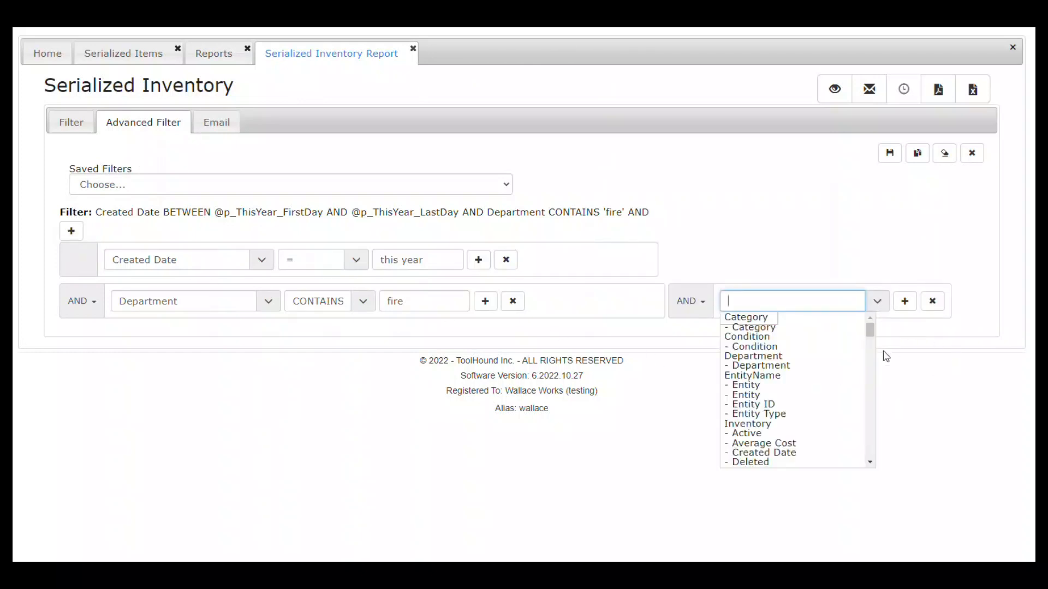
scroll(872, 458, down, 5)
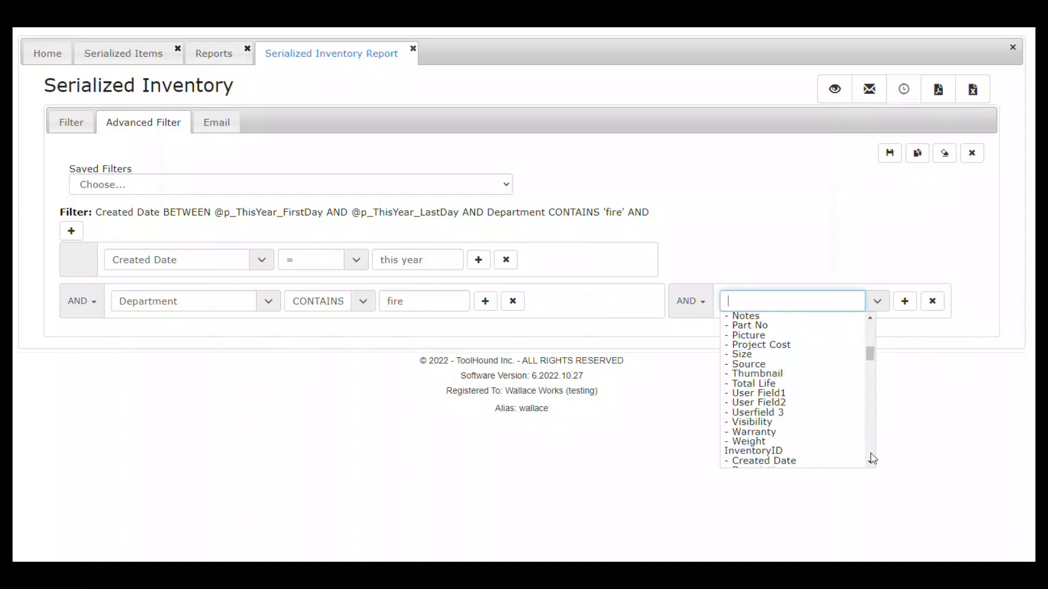
scroll(872, 459, down, 3)
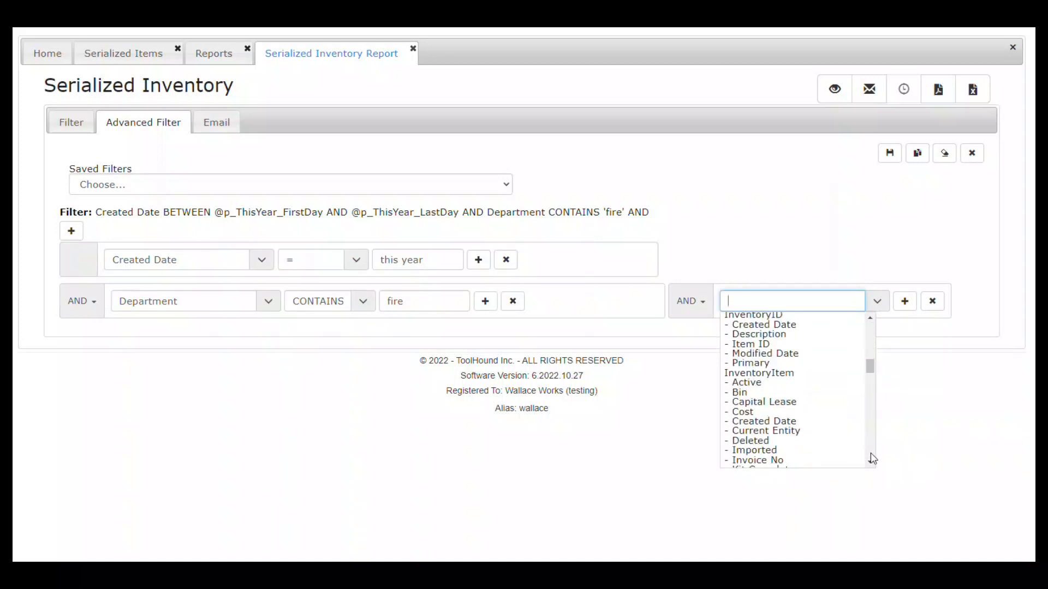
click(752, 413)
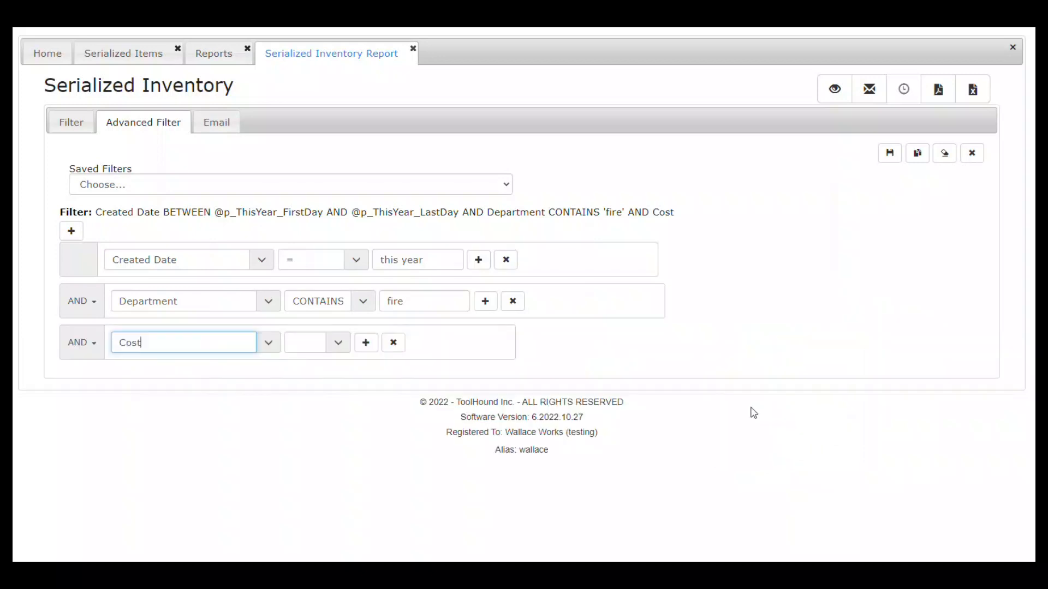
click(336, 348)
click(309, 425)
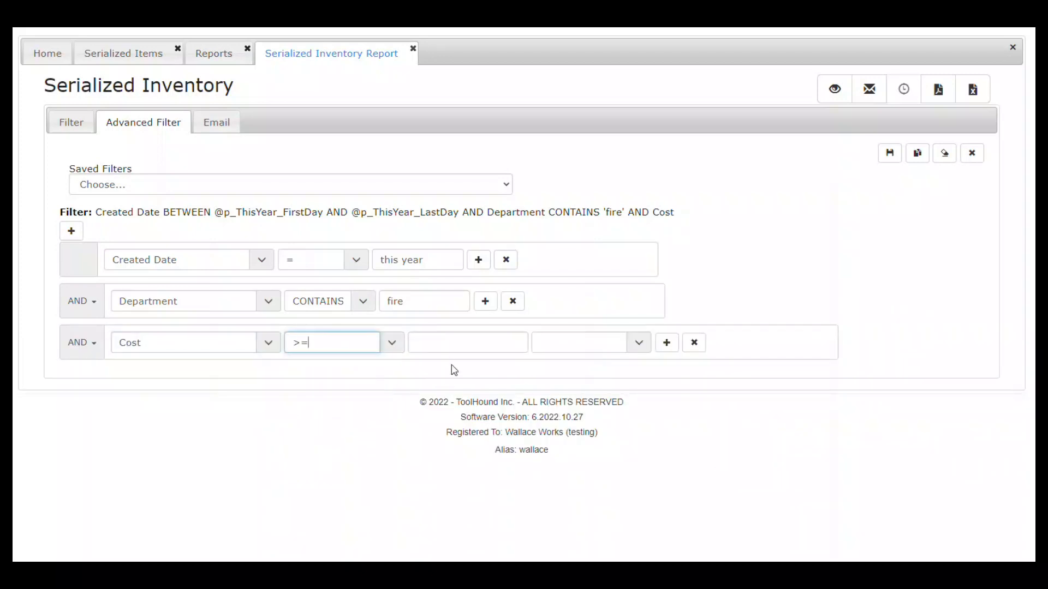
click(453, 342)
text(1000)
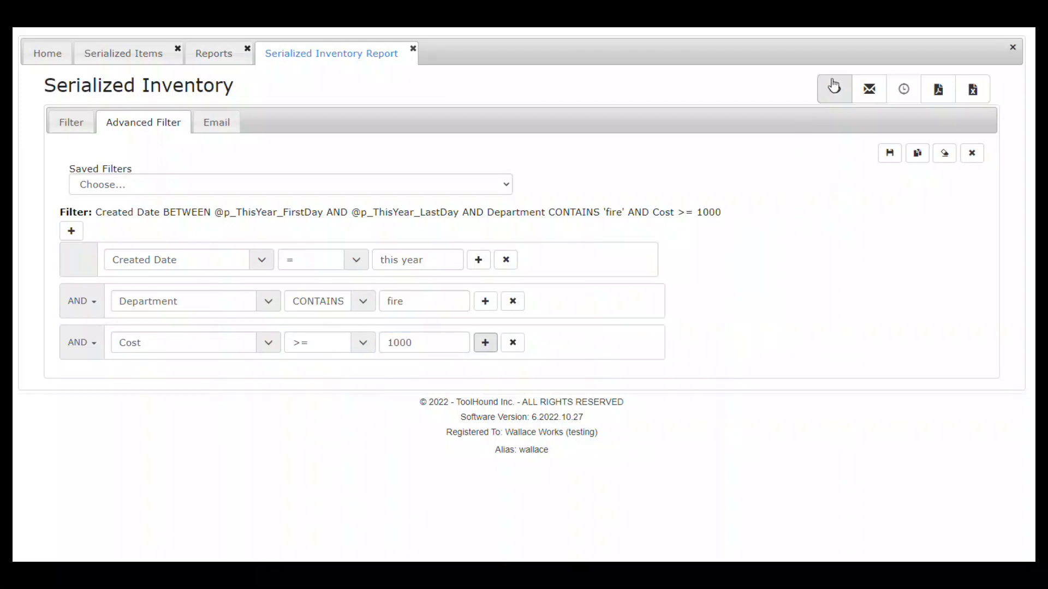
click(835, 88)
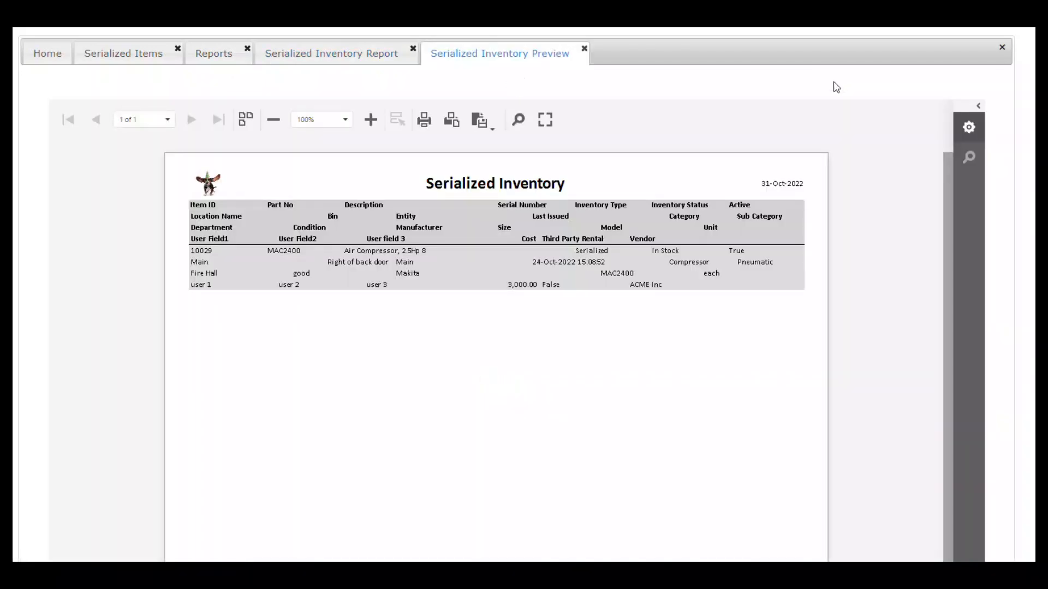
click(377, 128)
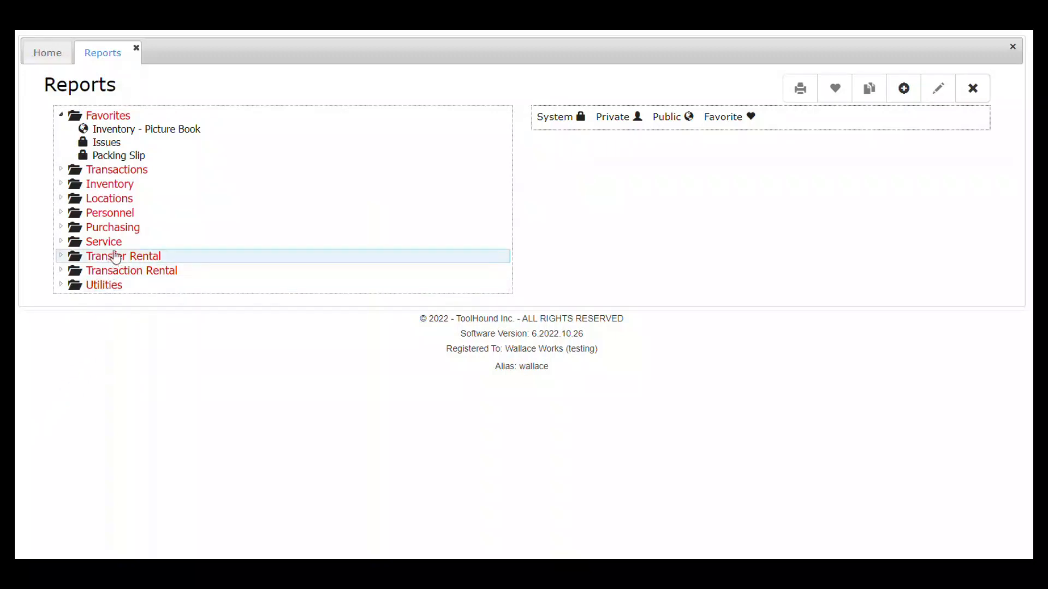
Step: Open the Serialized Inventory system report from the Inventory report group
click(133, 190)
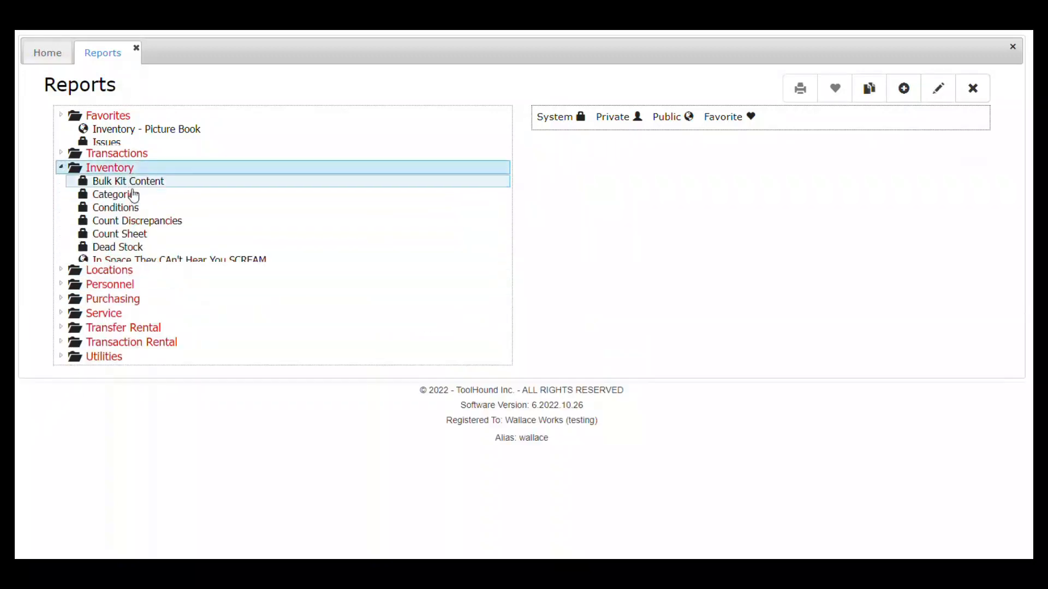
scroll(131, 506, down, 2)
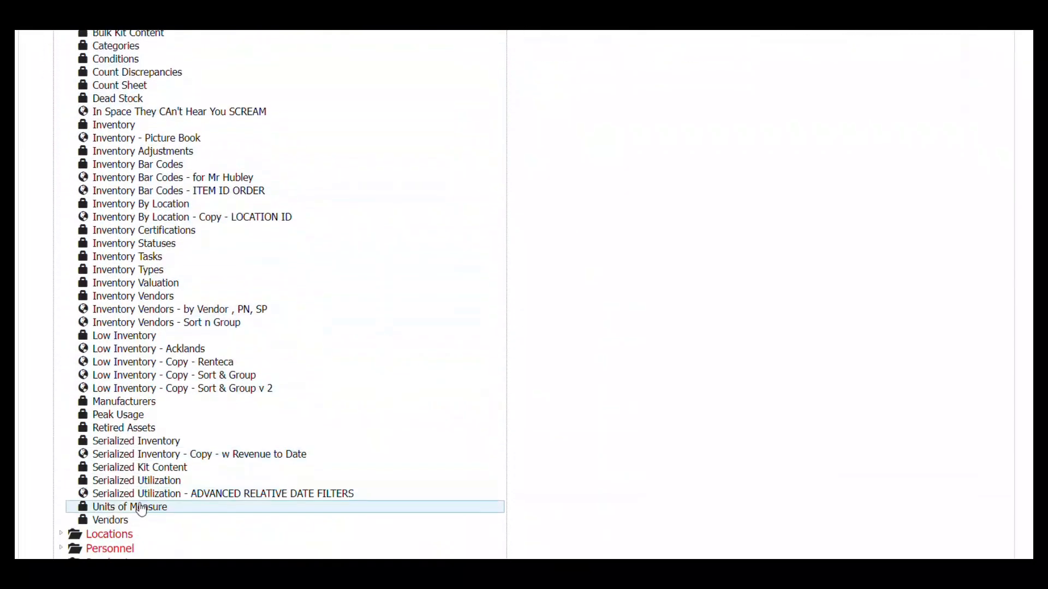
double_click(127, 445)
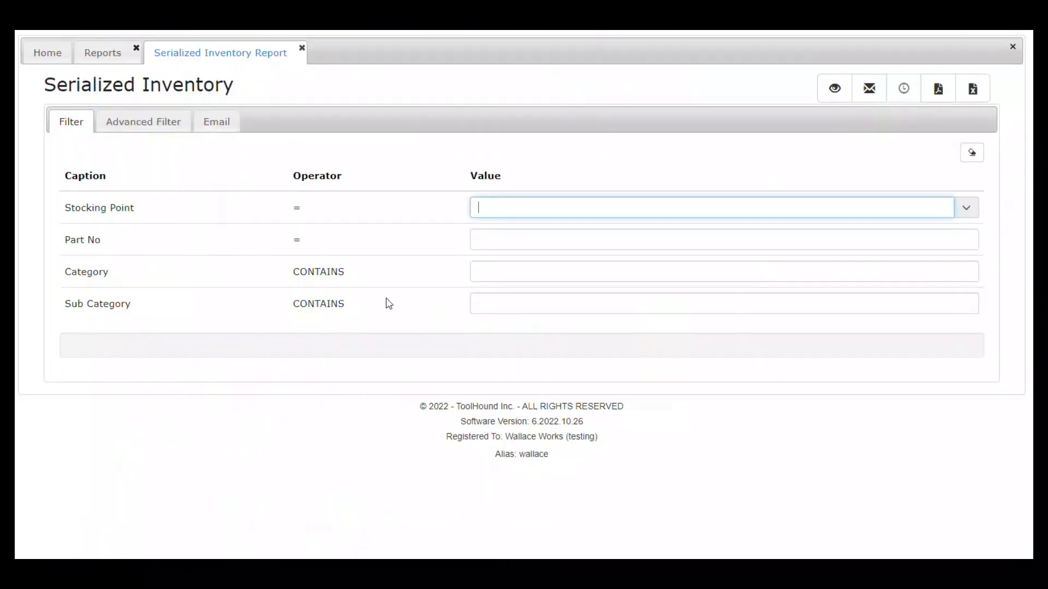
Step: Define an advanced filter condition for Category CONTAINS safe
click(156, 127)
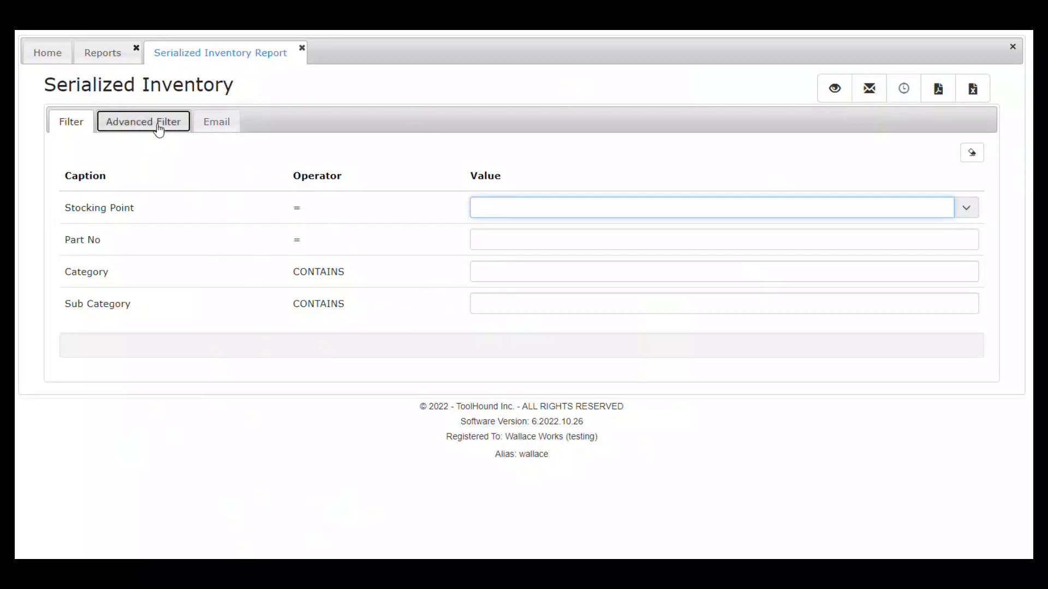
click(261, 260)
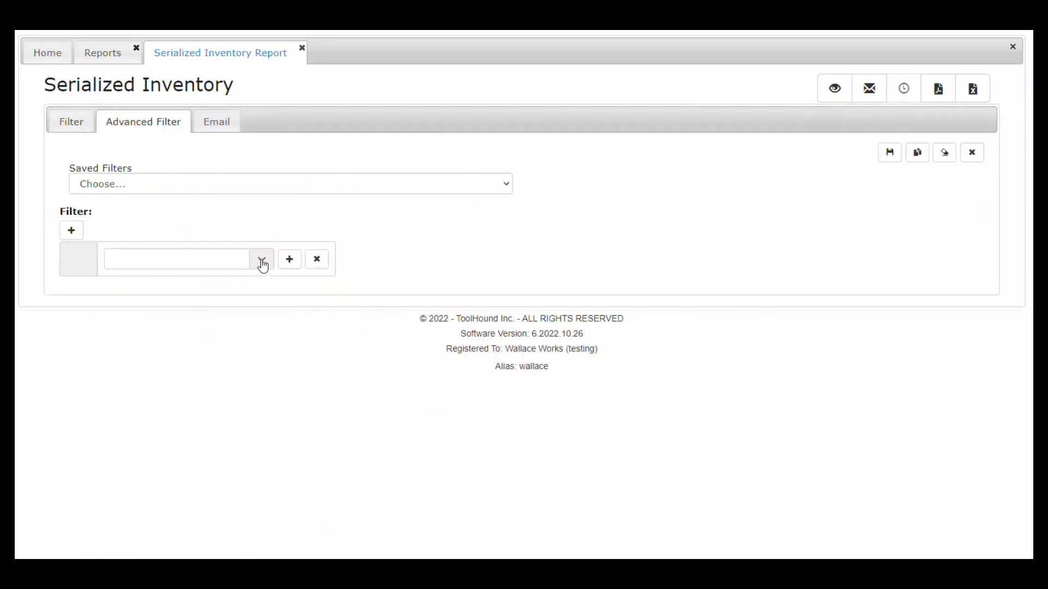
click(157, 285)
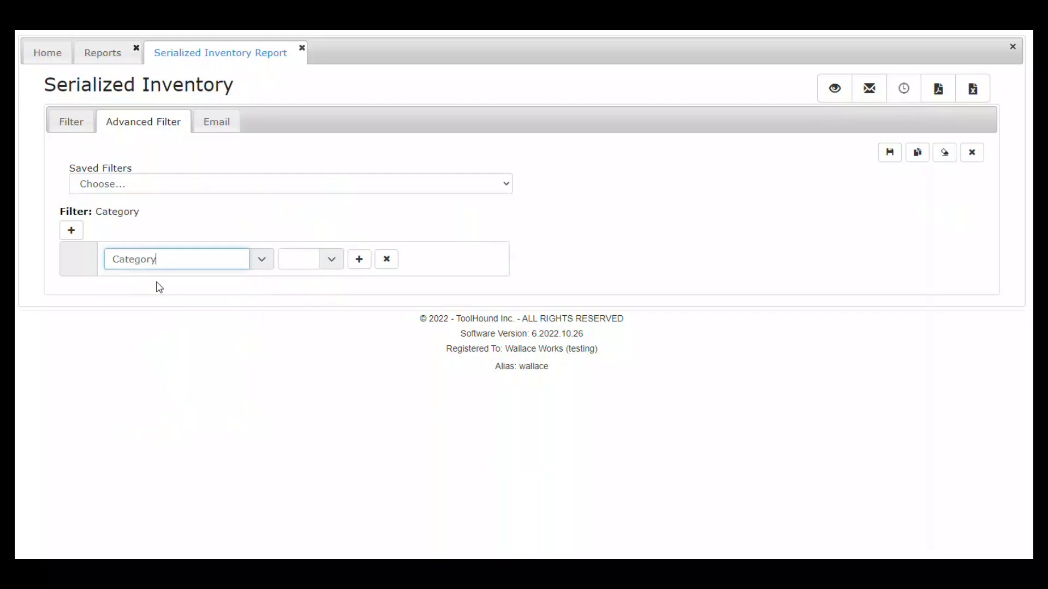
click(332, 260)
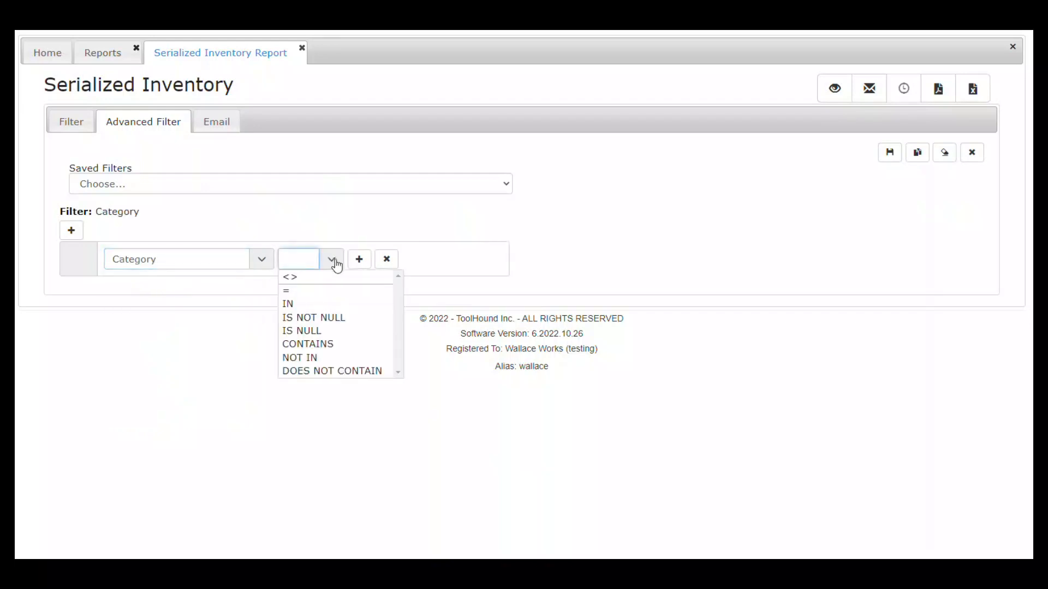
click(314, 345)
text(safe)
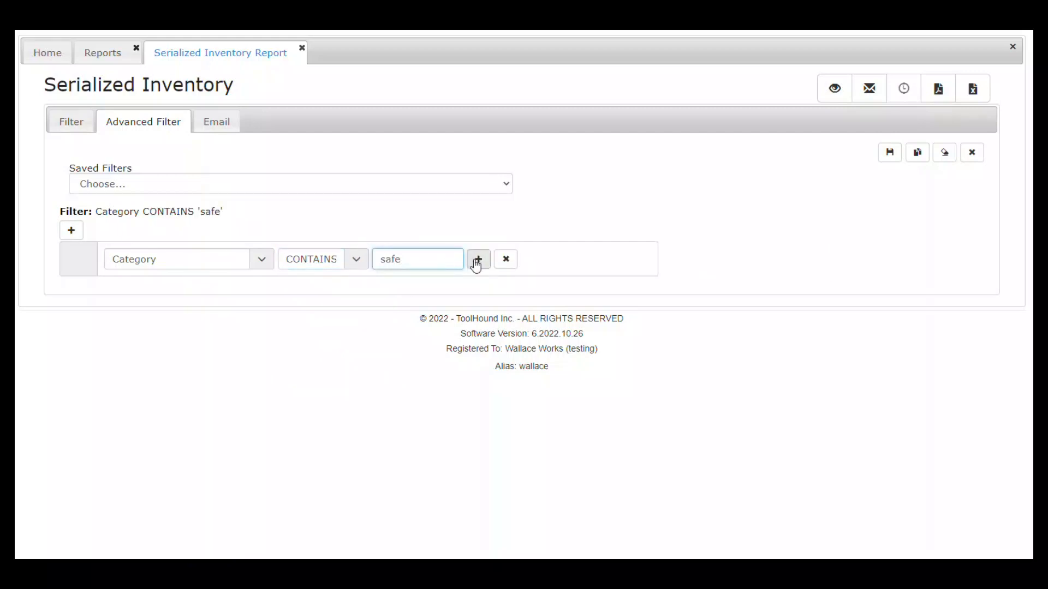
Step: Add an OR condition for Category CONTAINS ppe to the Serialized Inventory advanced filter
click(477, 260)
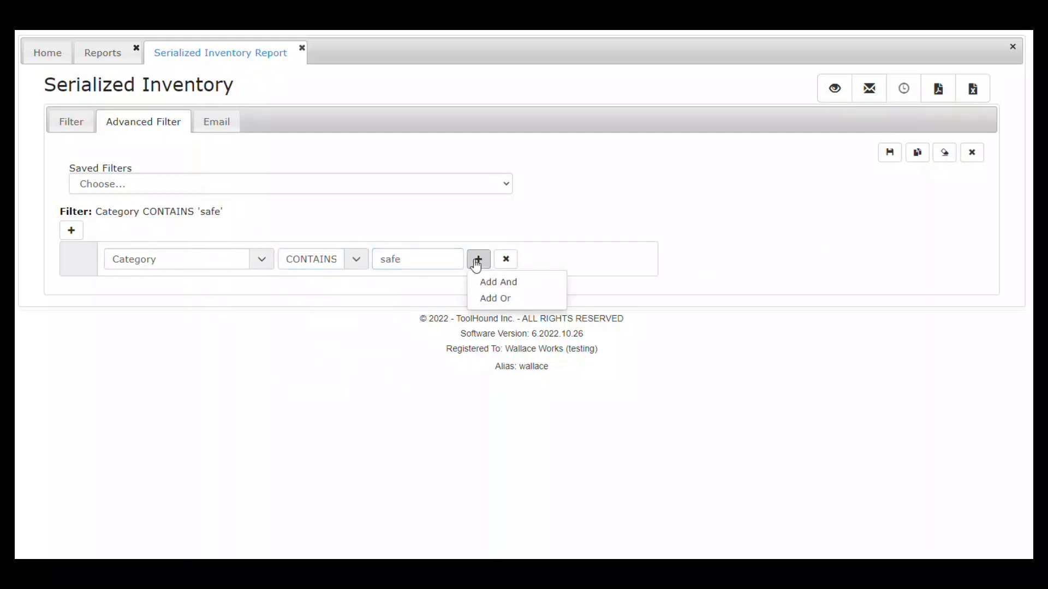
click(484, 298)
click(299, 297)
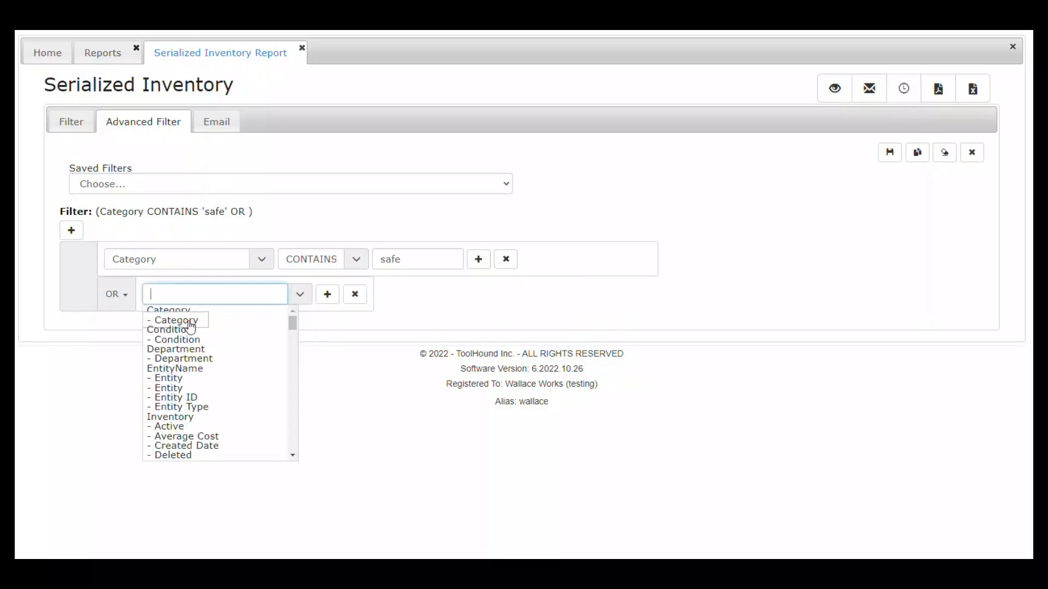
click(190, 323)
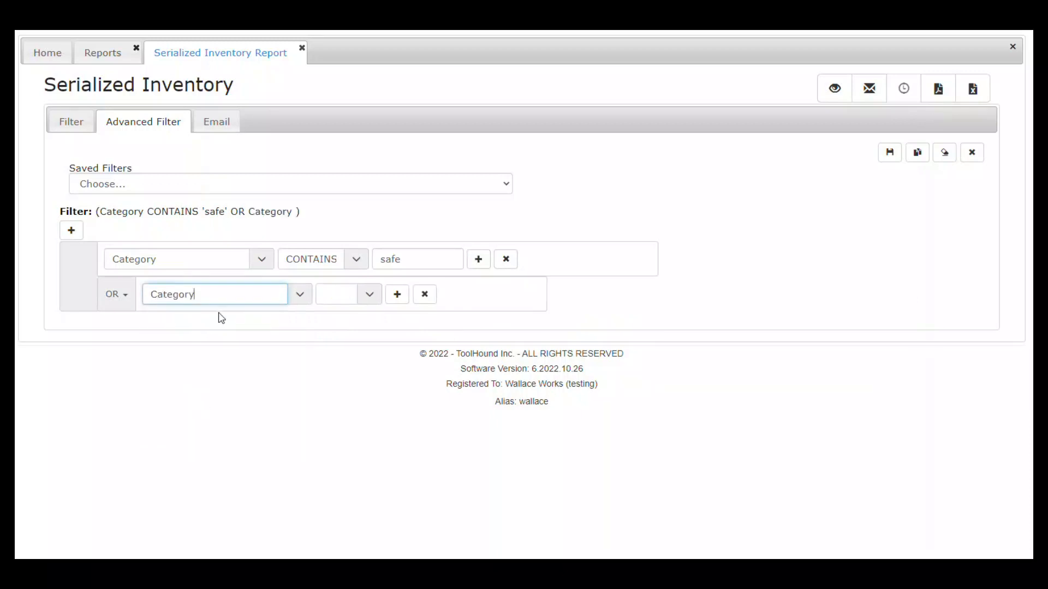
click(369, 295)
click(371, 381)
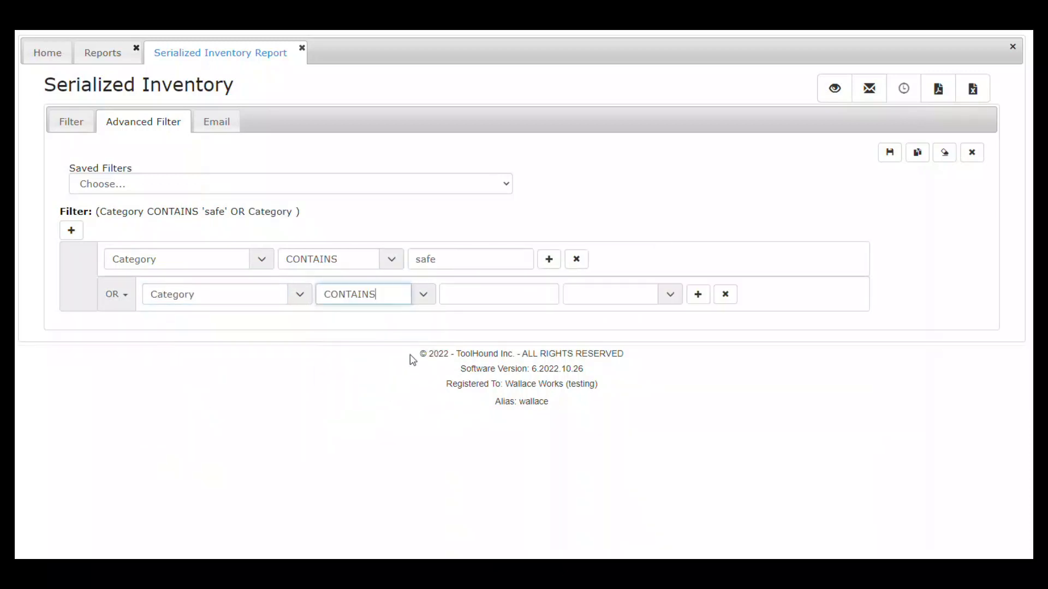
click(465, 294)
text(ppe)
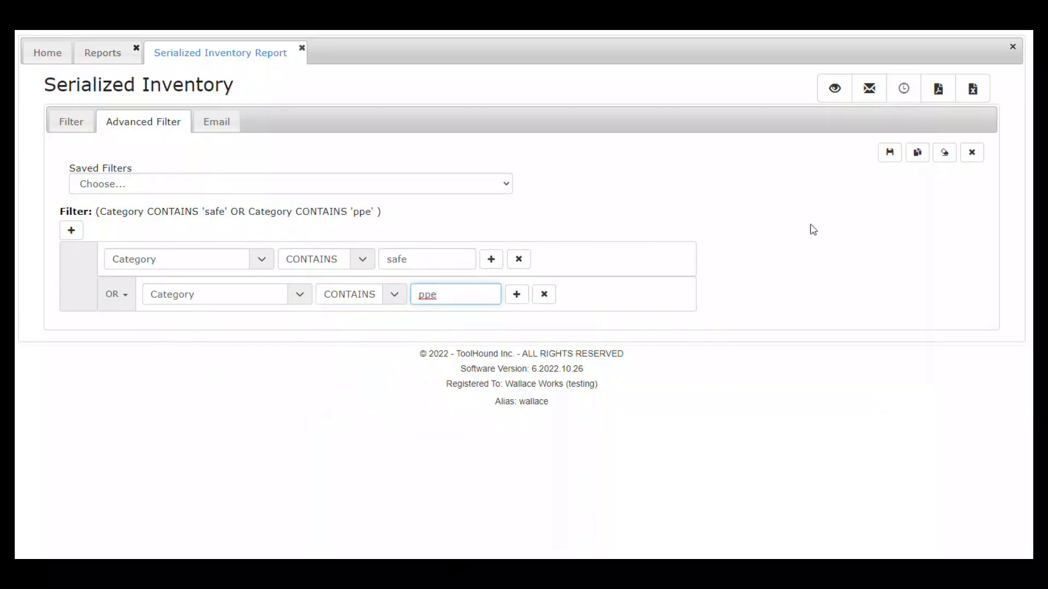
Step: Save the advanced filter as Safety OR PPE and close the Serialized Inventory report
click(890, 155)
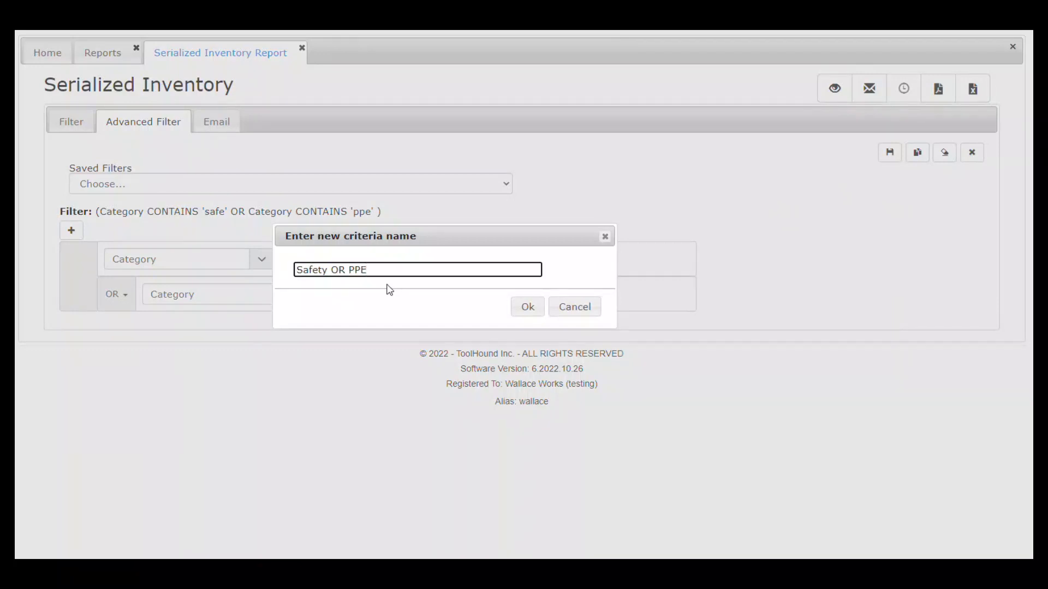
click(531, 312)
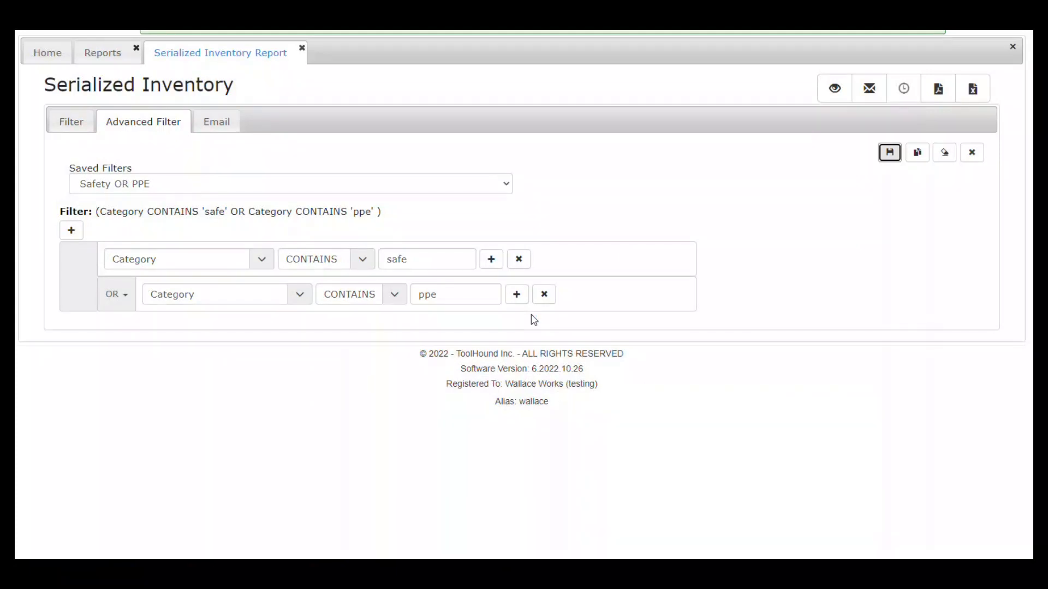
click(302, 48)
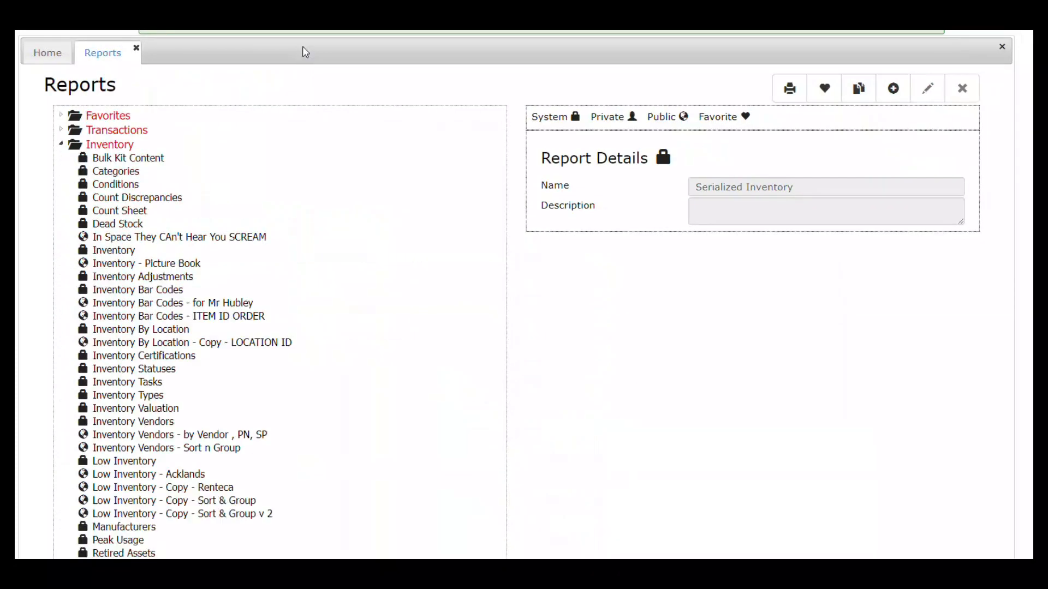
Step: Reopen the Serialized Inventory report from the Inventory group and load its saved advanced filter Safety OR PPE
scroll(203, 433, down, 5)
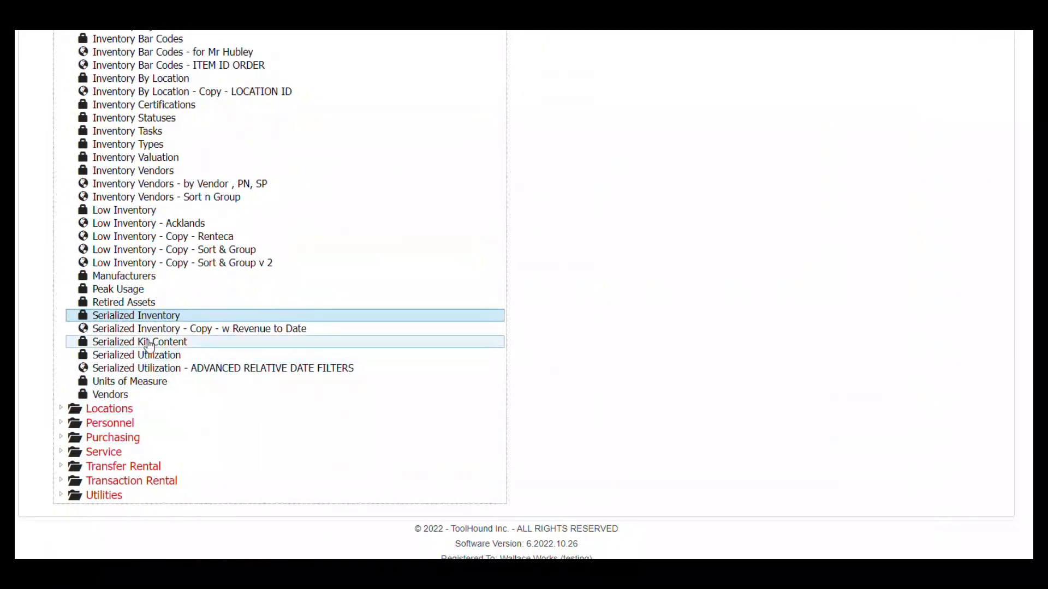
double_click(143, 314)
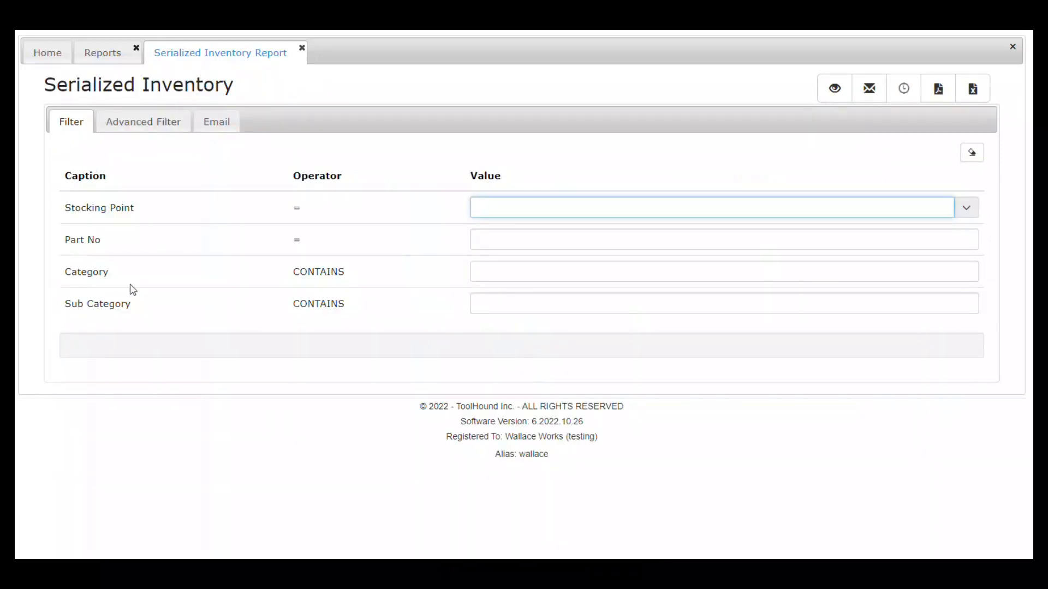
click(154, 122)
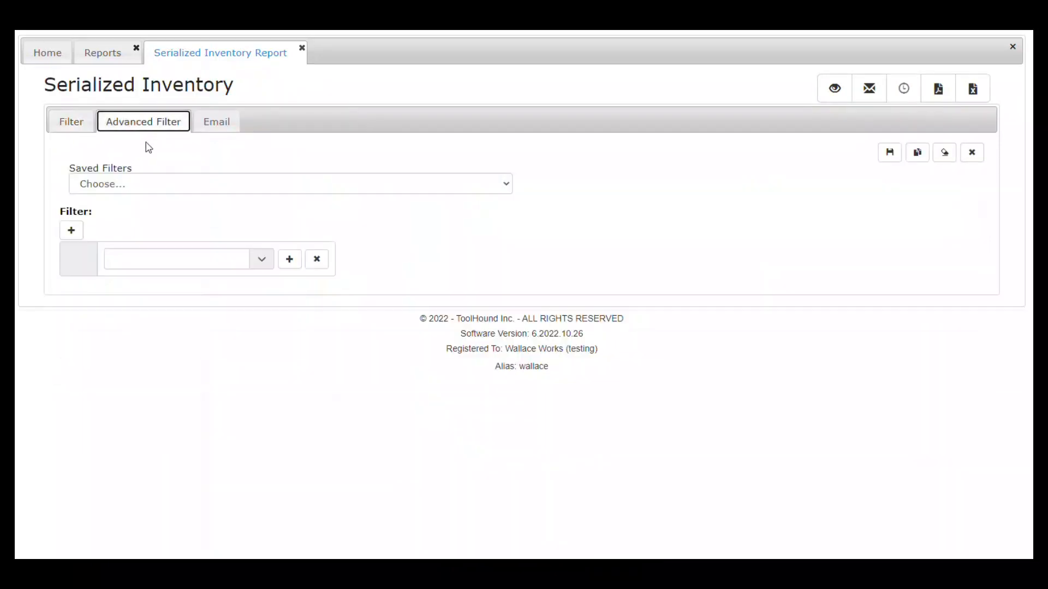
click(131, 188)
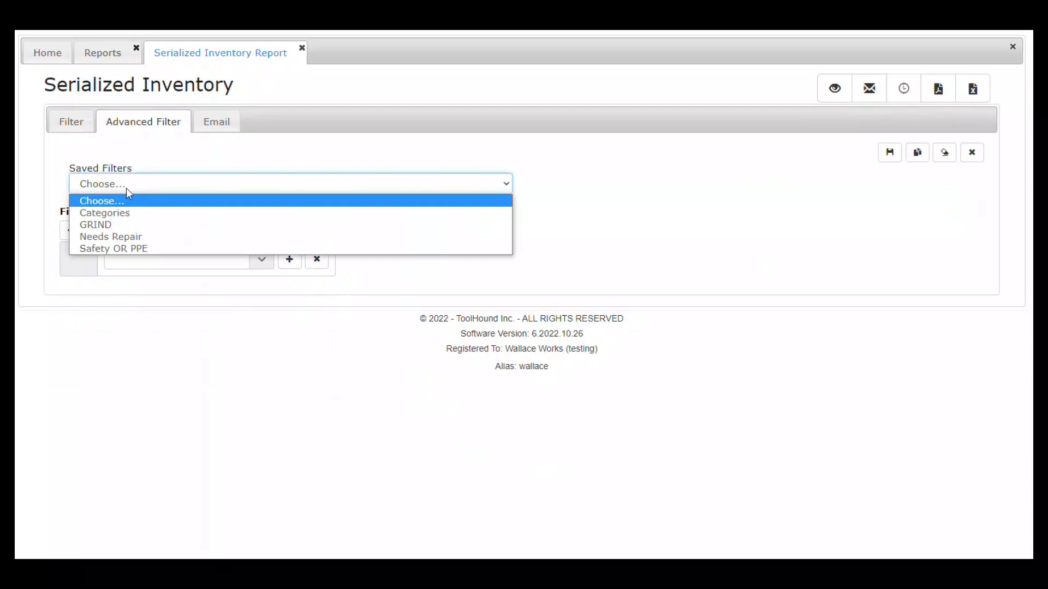
click(116, 257)
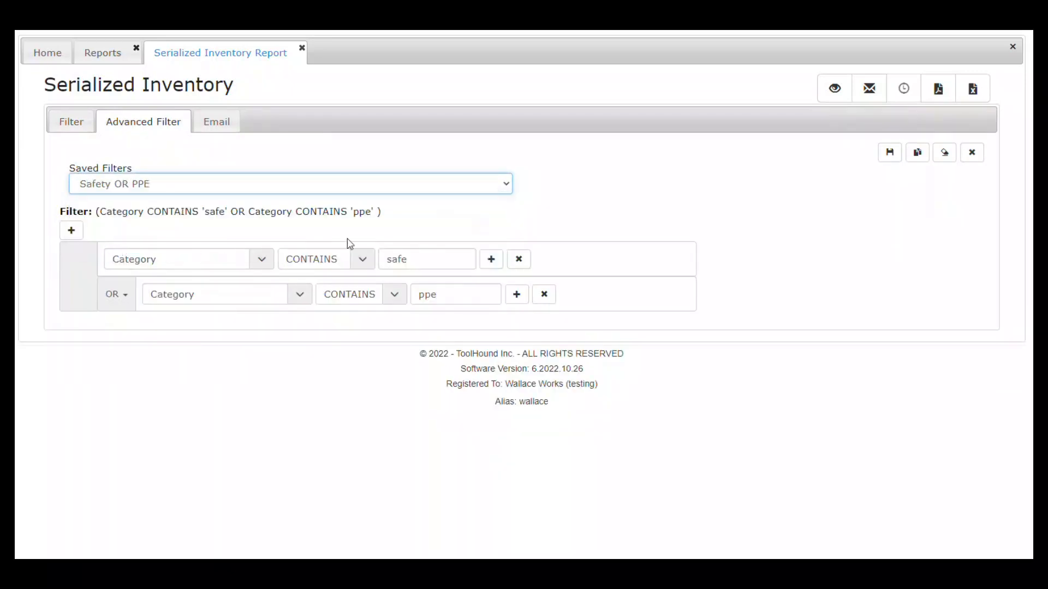
Step: Preview the filtered Serialized Inventory report, go to its last page and enlarge the view
click(834, 88)
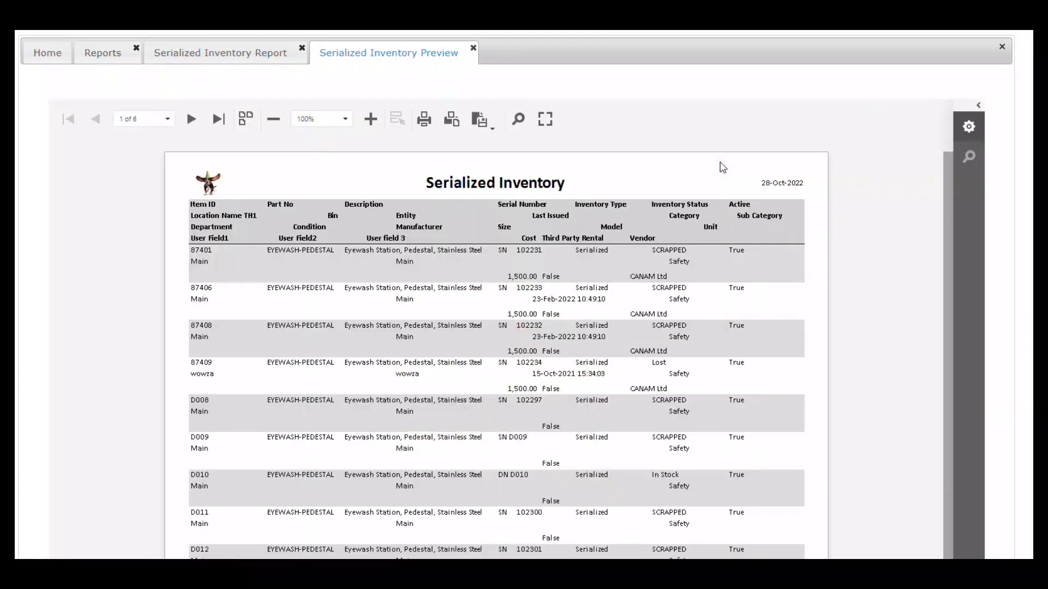
click(217, 125)
click(372, 120)
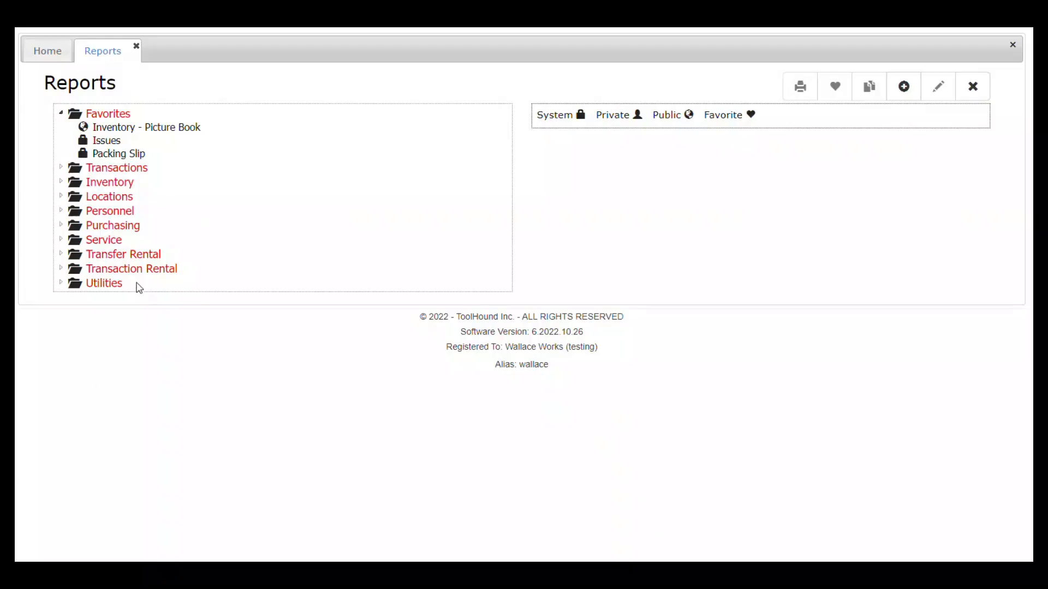
Step: Open the Issues By Part report from the Transactions group and filter transaction dates from Apr 01, 2022 to before Oct 31, 2022
click(130, 169)
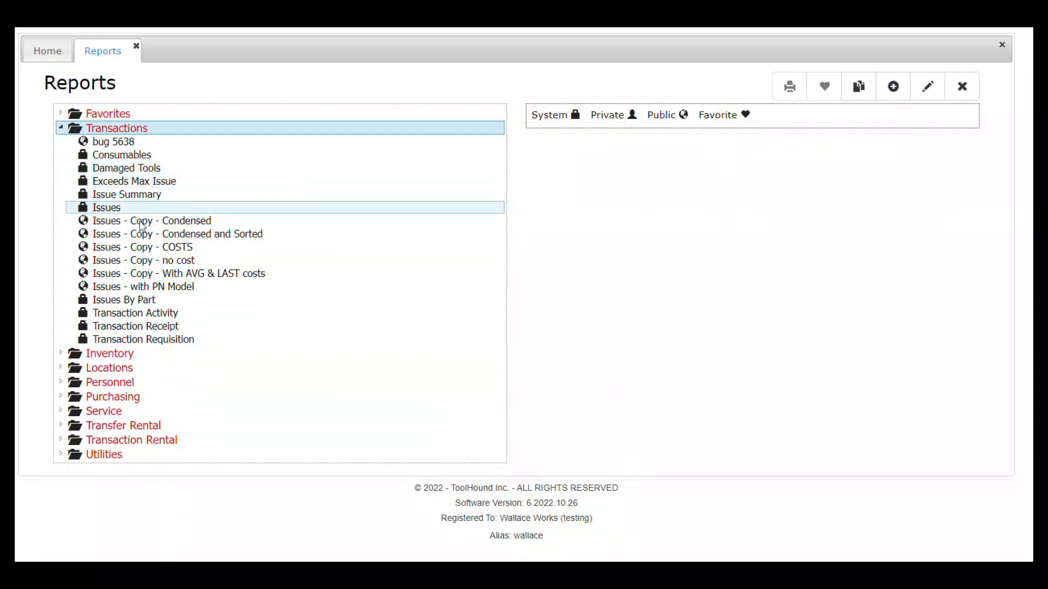
double_click(141, 300)
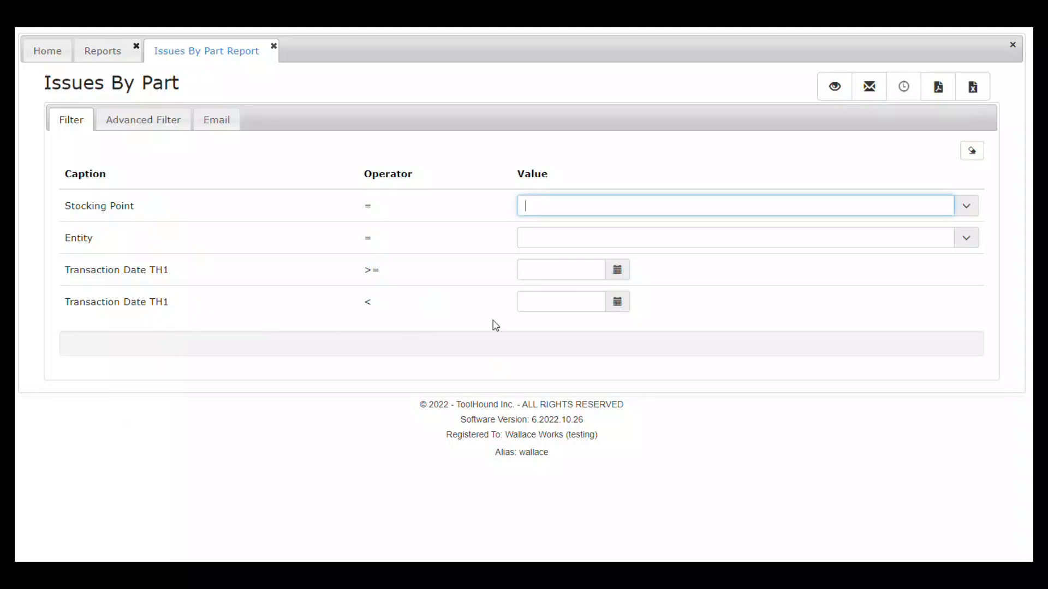
click(617, 271)
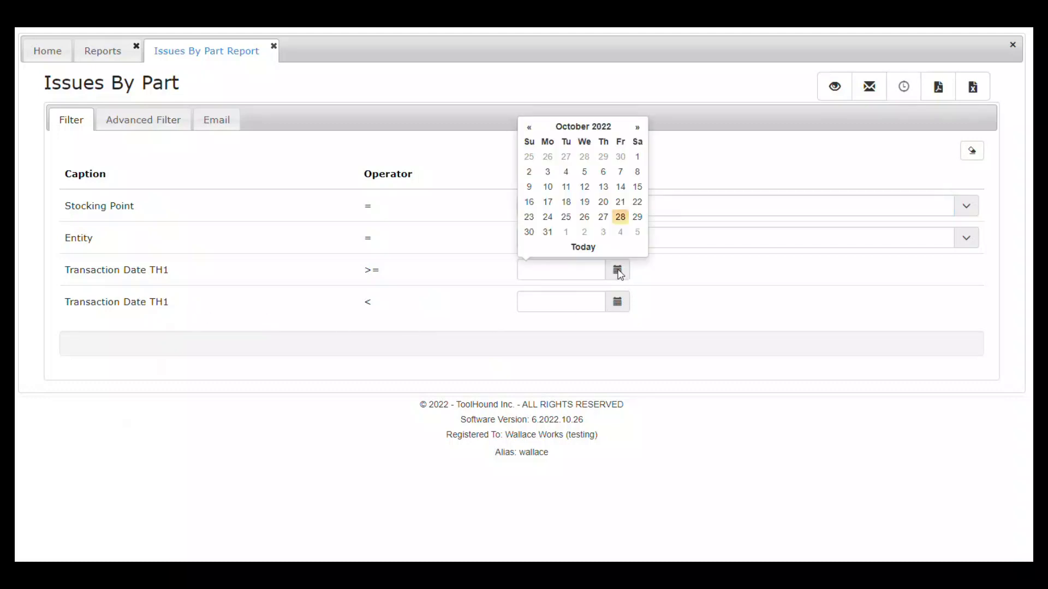
click(597, 126)
click(622, 157)
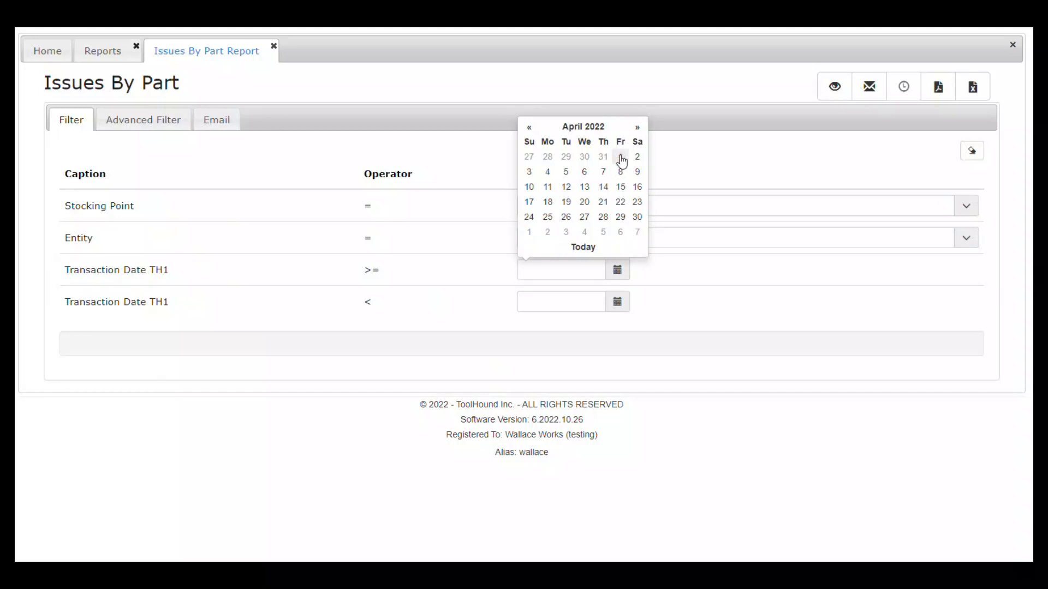
click(623, 156)
click(620, 304)
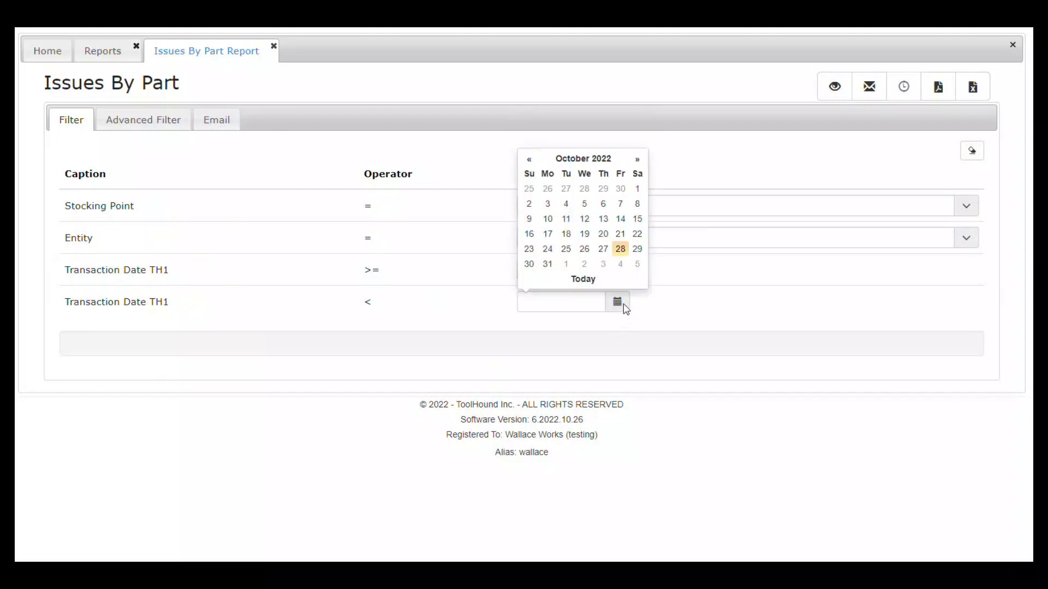
click(549, 263)
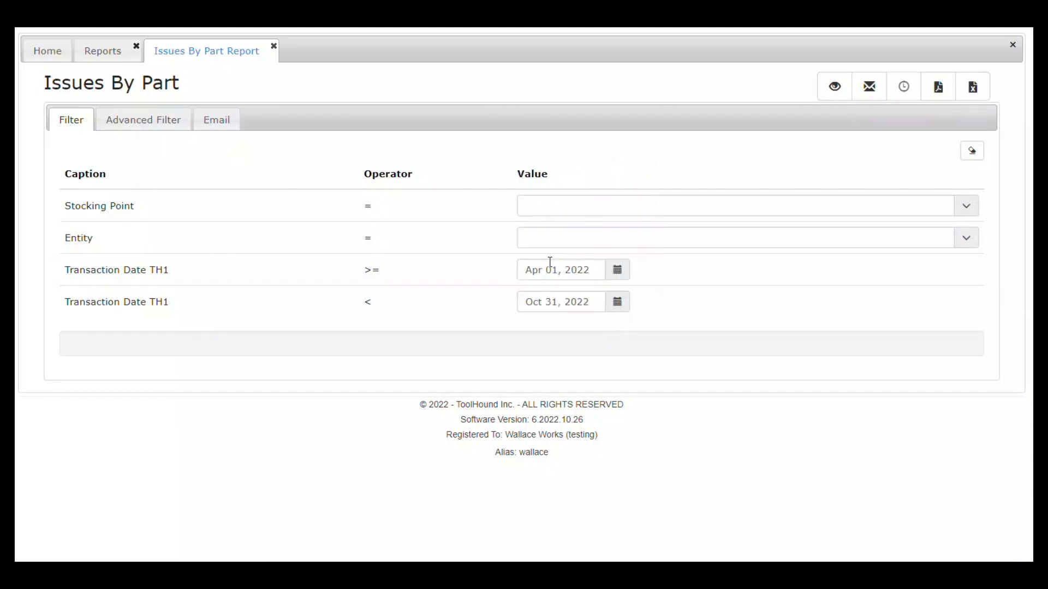
Step: Load the saved advanced filter Trucks and Vehicles over $30000 for the Issues By Part report
click(151, 116)
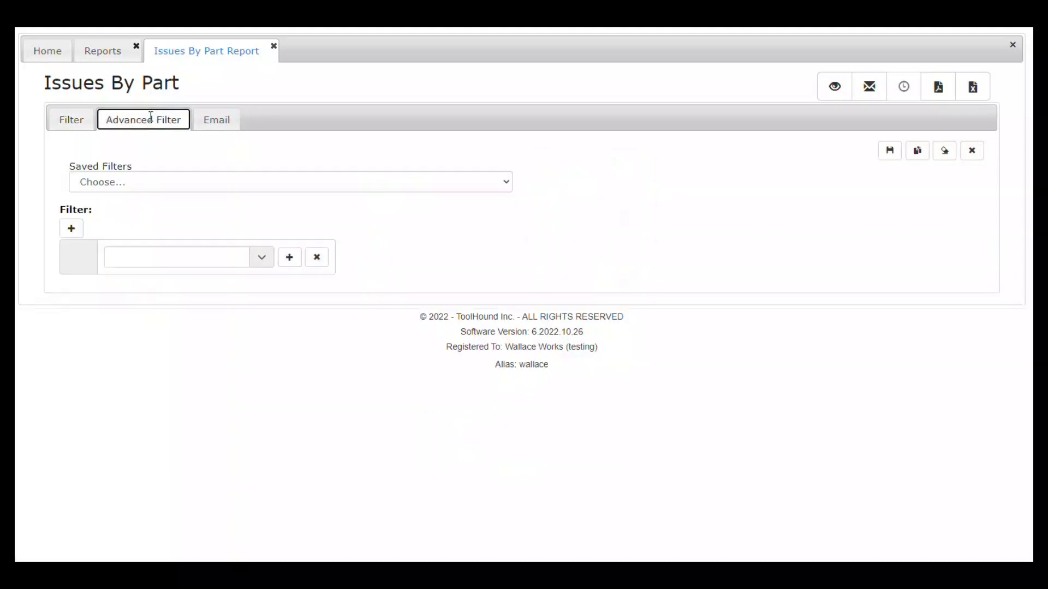
click(139, 182)
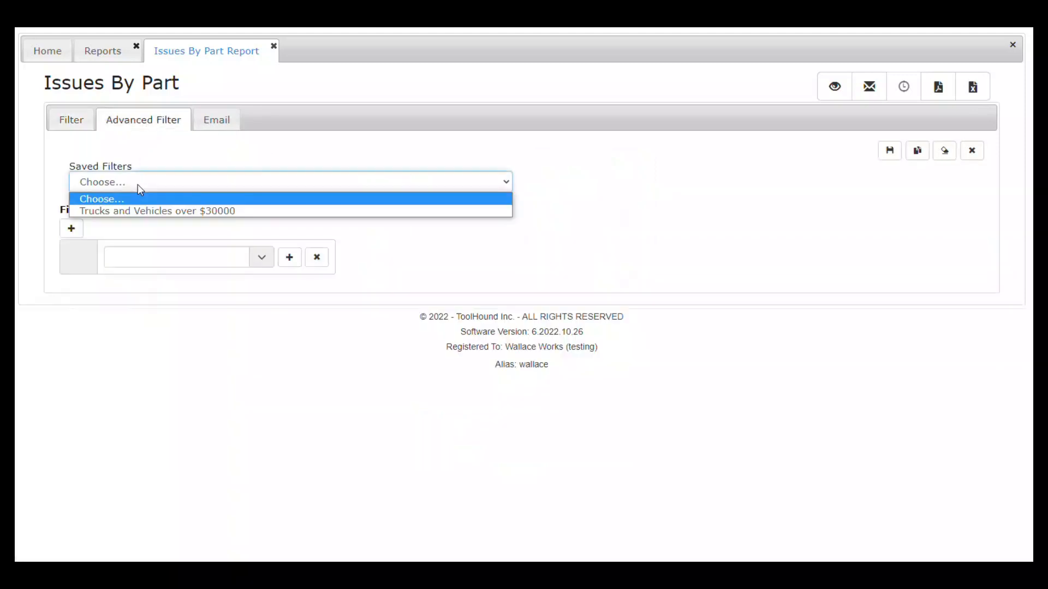
click(188, 212)
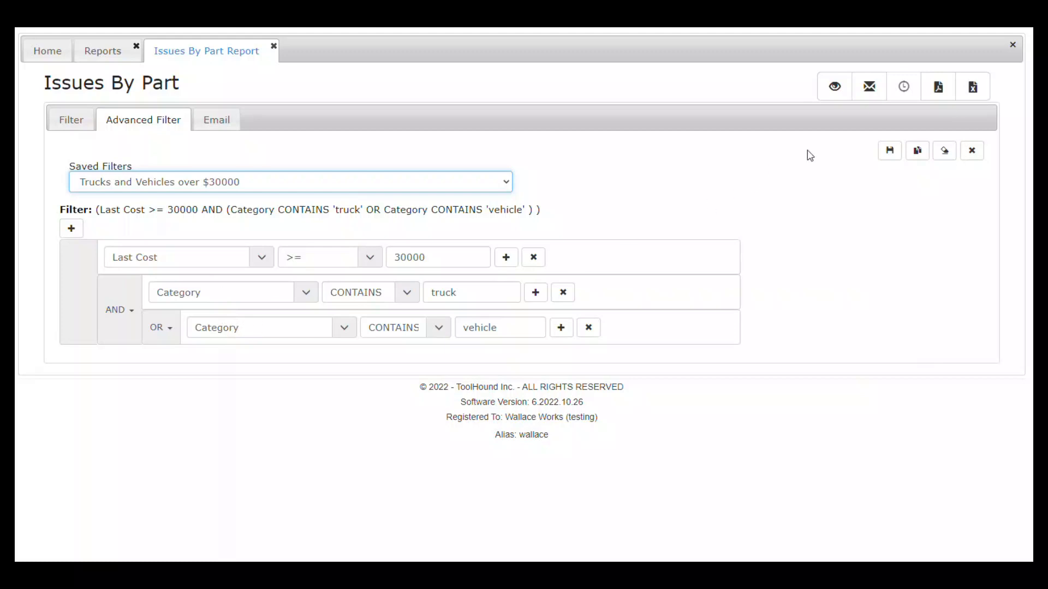
Step: Preview the filtered Issues By Part report and examine it at 125% zoom
click(837, 88)
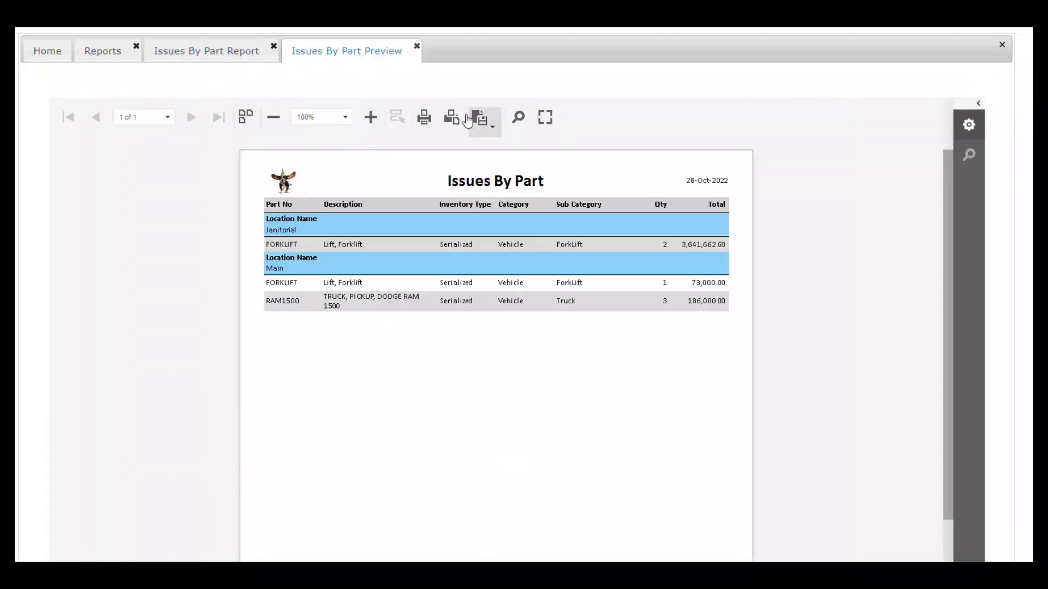
click(371, 117)
click(371, 117)
click(370, 117)
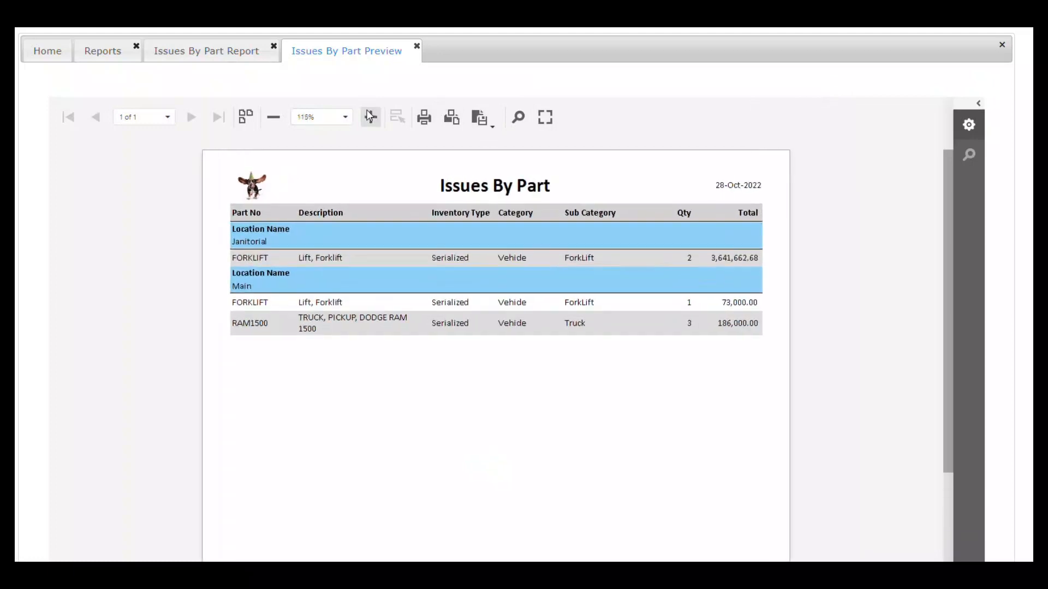
click(370, 116)
click(371, 117)
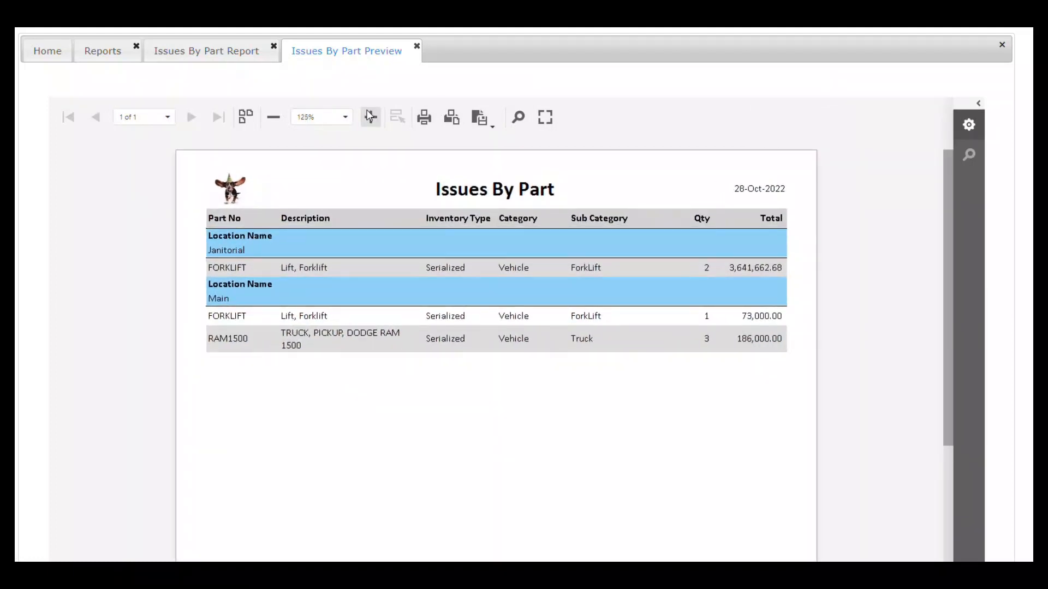